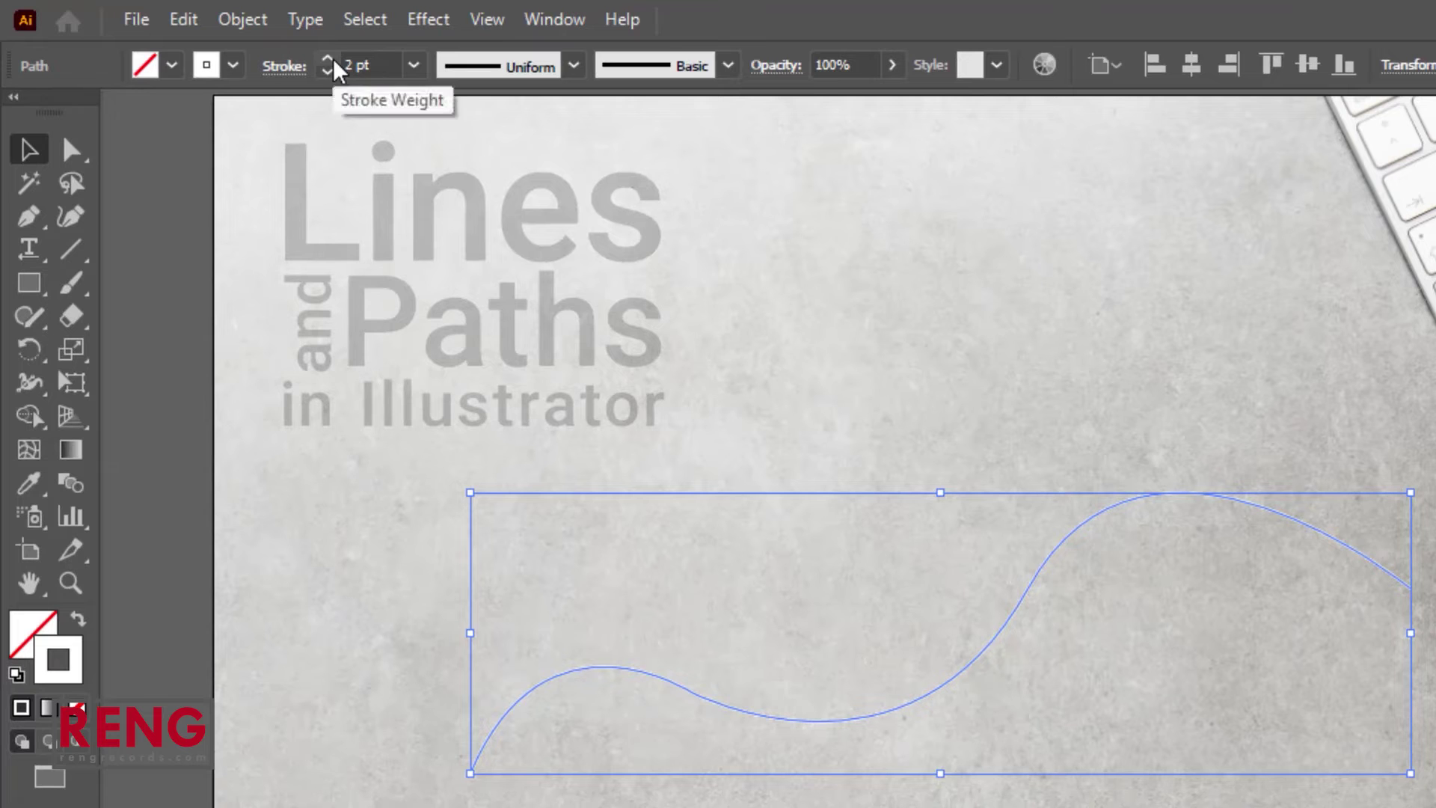
Set the wavy path's stroke weight to 8 pt and deselect it
click(331, 60)
click(331, 60)
click(331, 59)
click(963, 285)
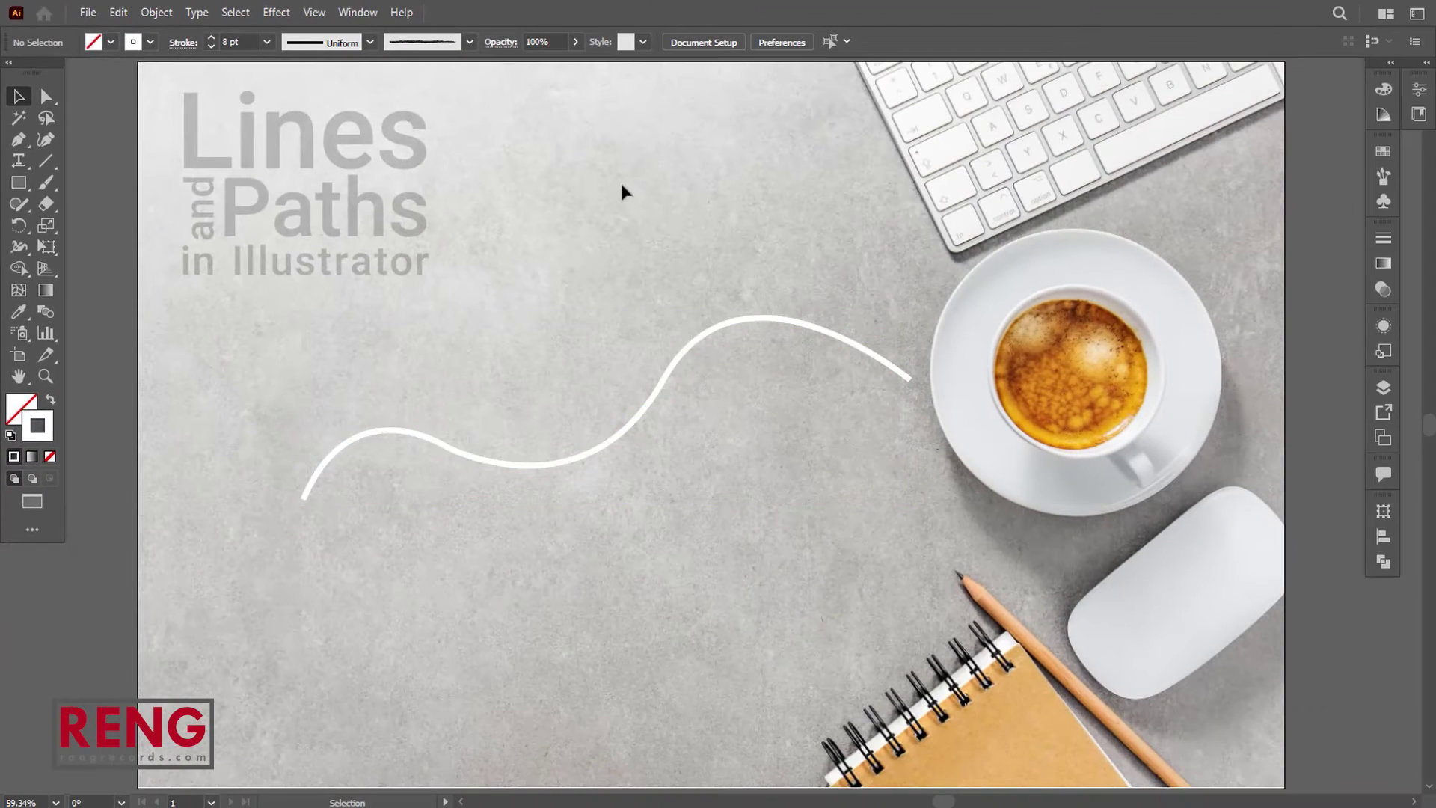
Apply Width Profile 1 to the wavy path and set its stroke weight to 12 pt
click(686, 358)
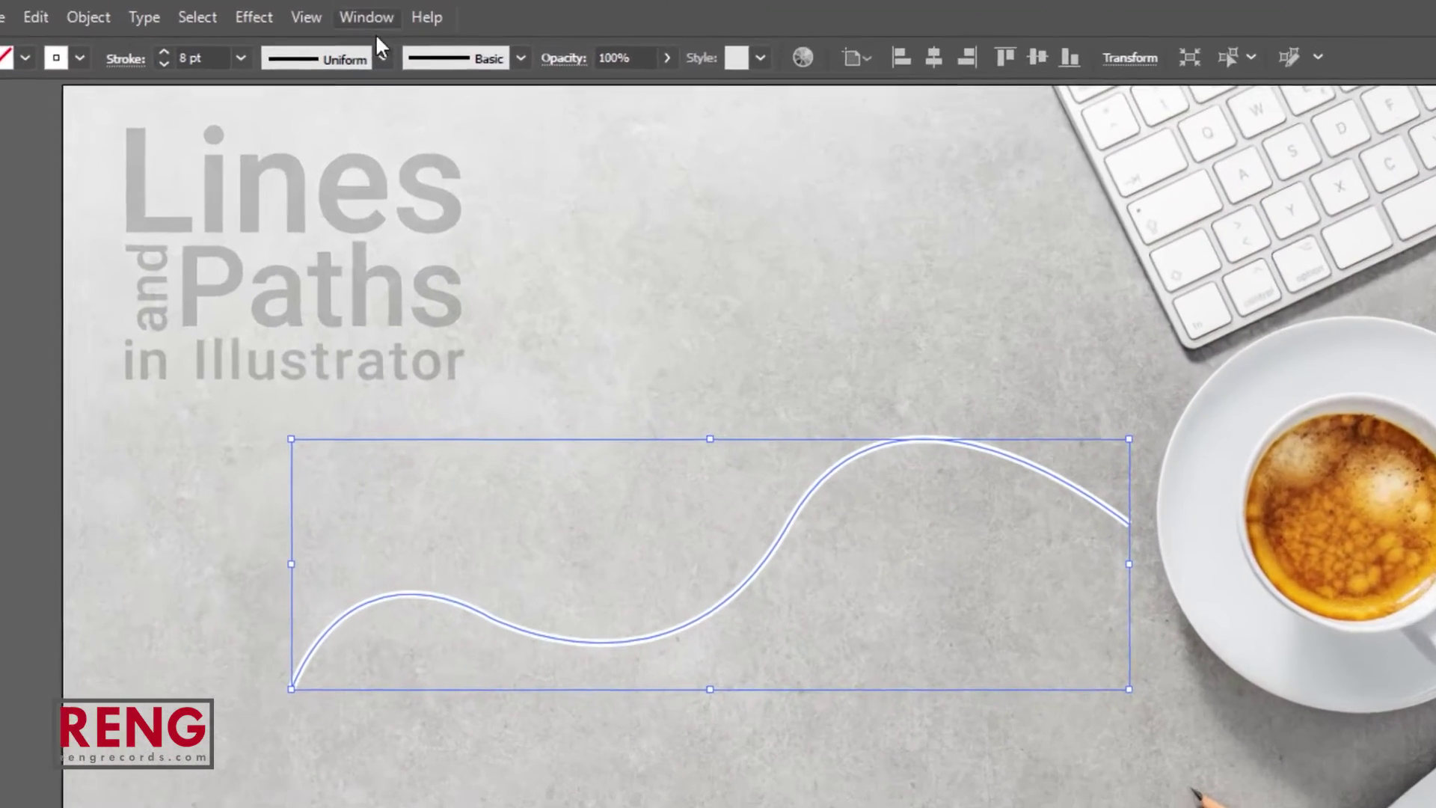
click(369, 42)
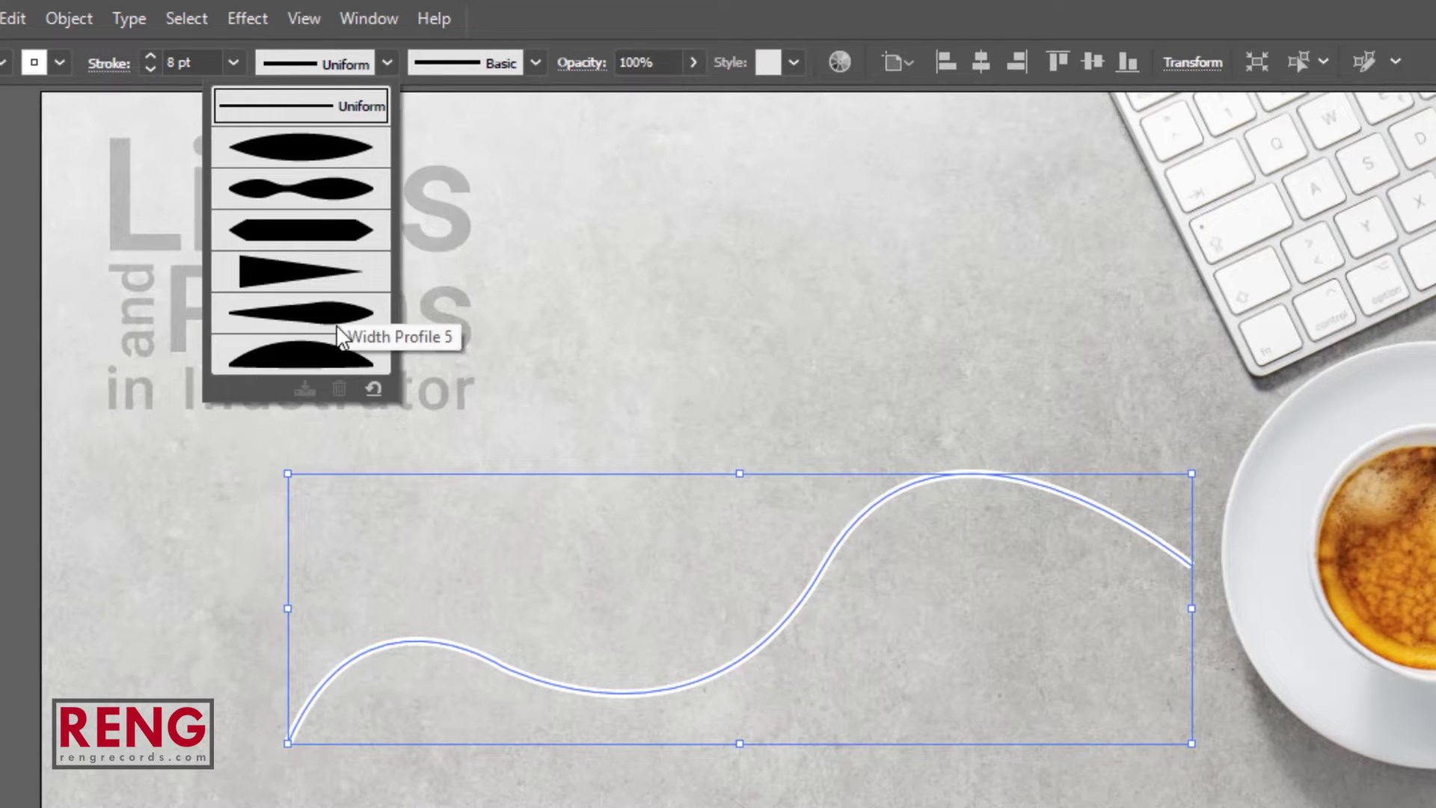
click(341, 154)
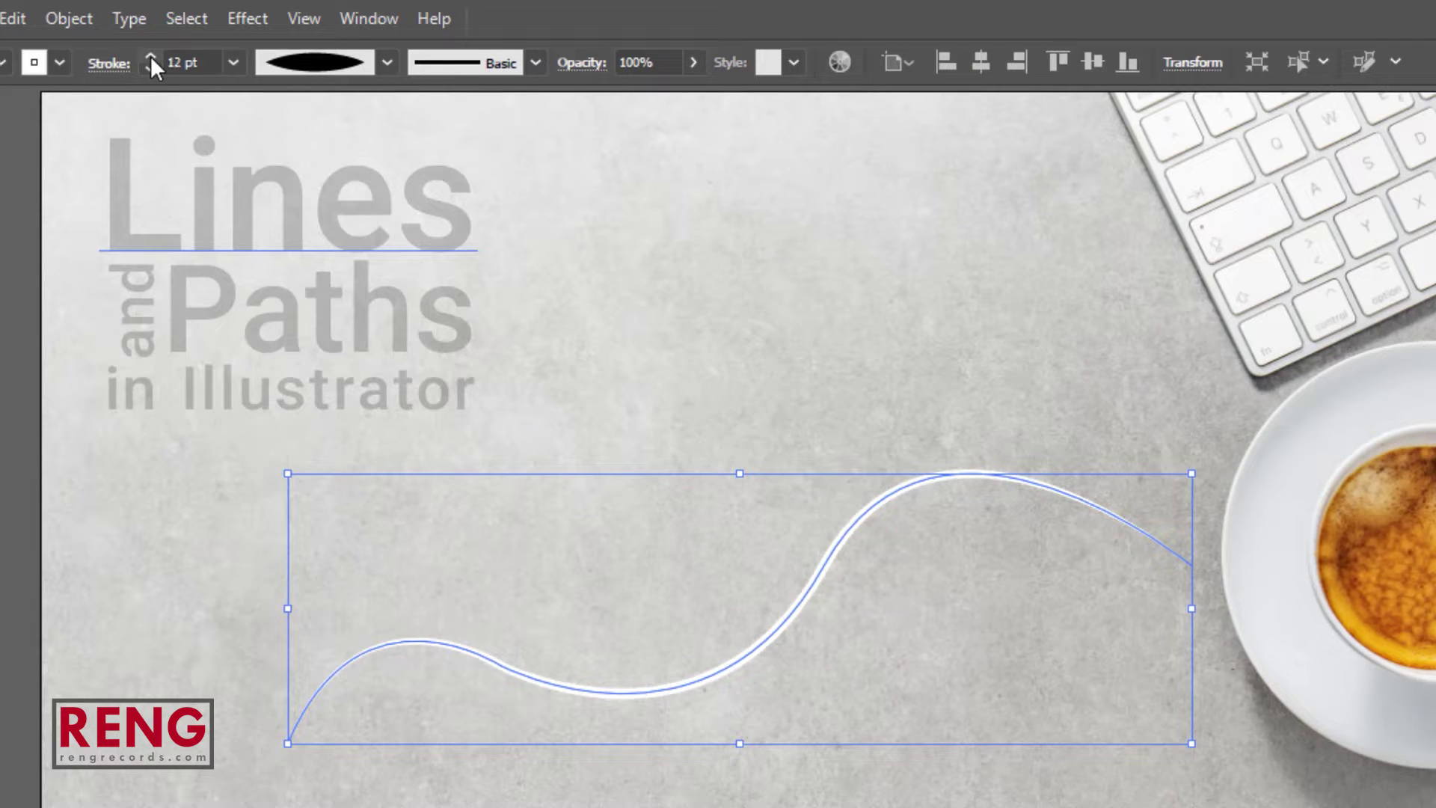
Change the wavy path's variable width to Width Profile 2 and deselect it
click(387, 62)
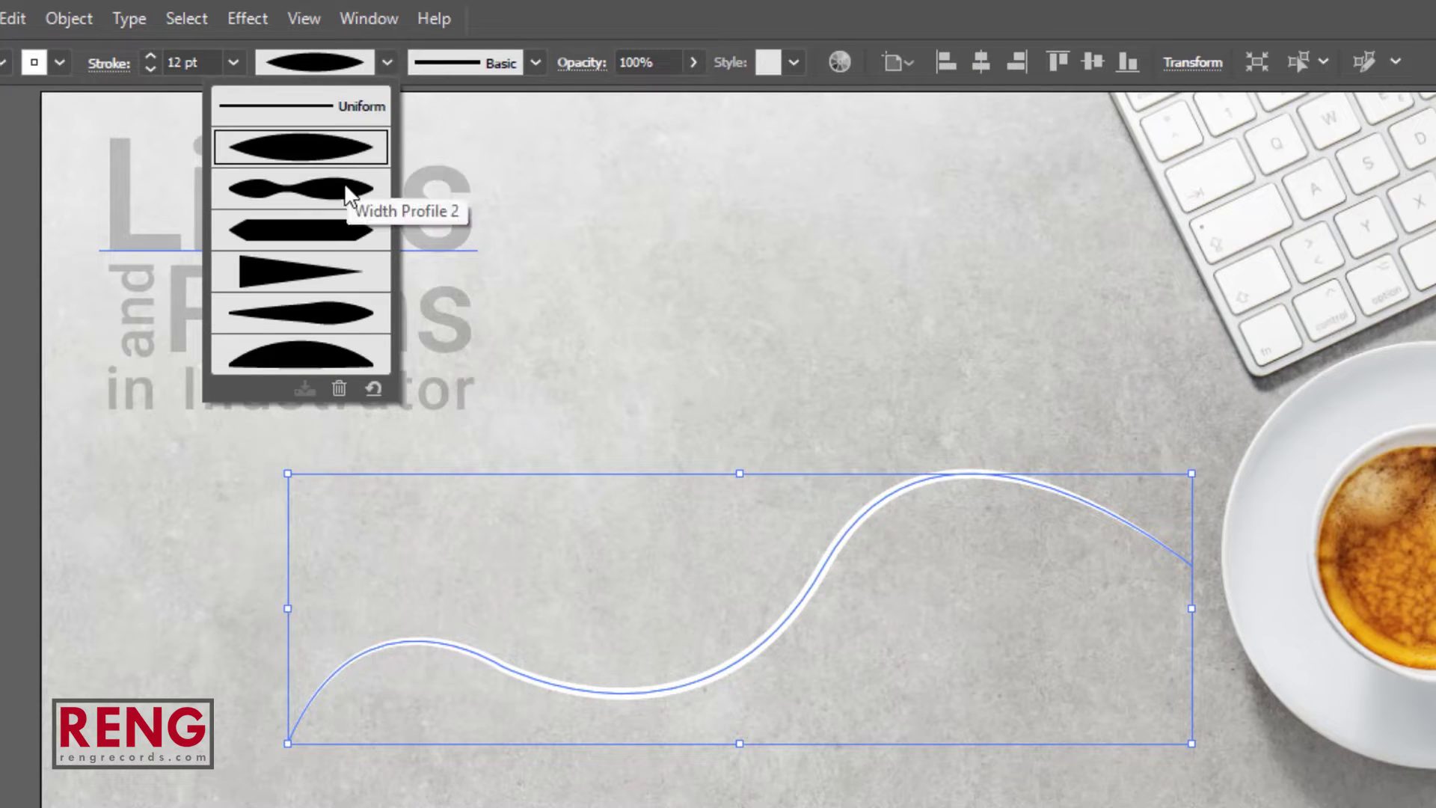
click(346, 191)
click(1016, 294)
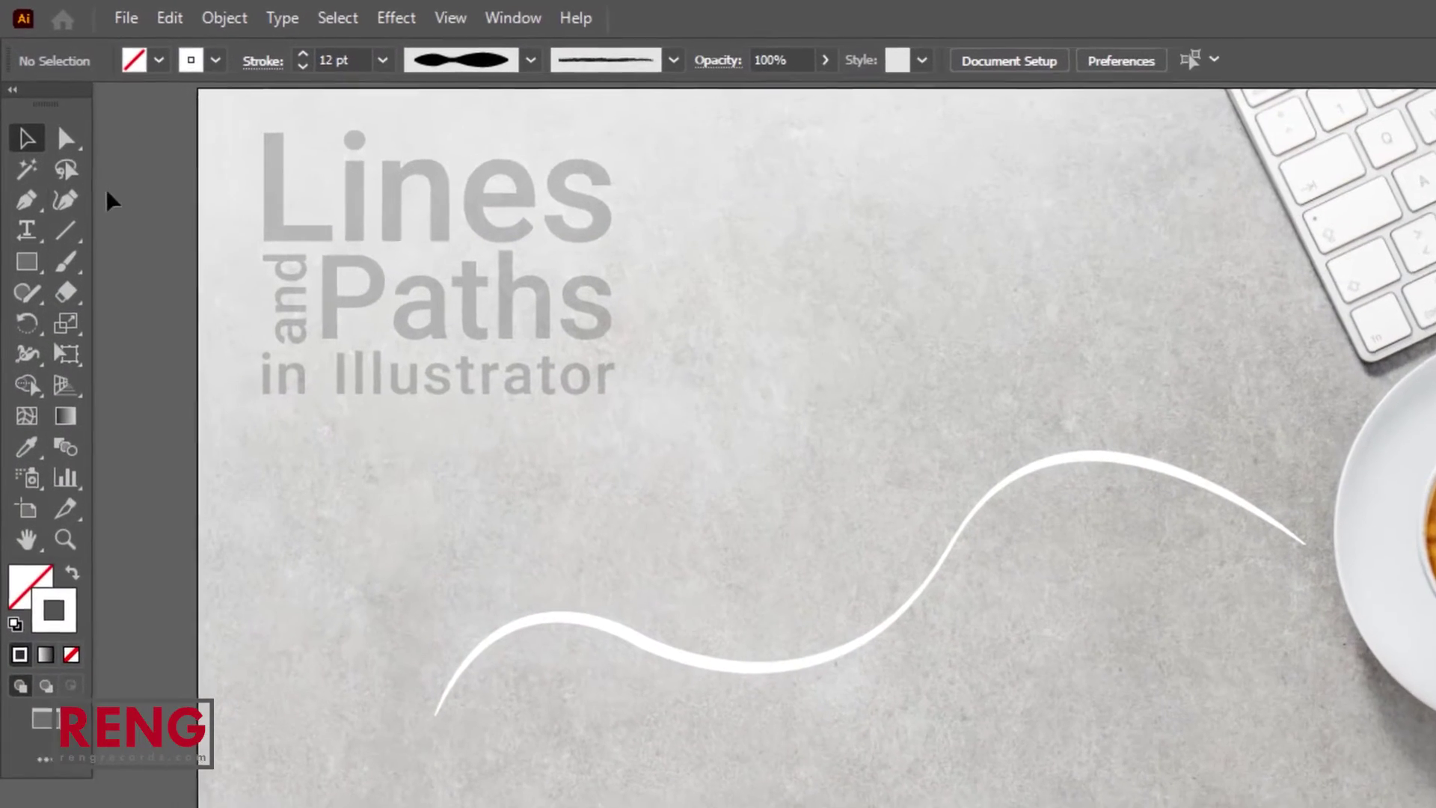
Draw a looping path with the Curvature tool, starting beside the saucer, circling once and waving across the area below the first path
click(46, 139)
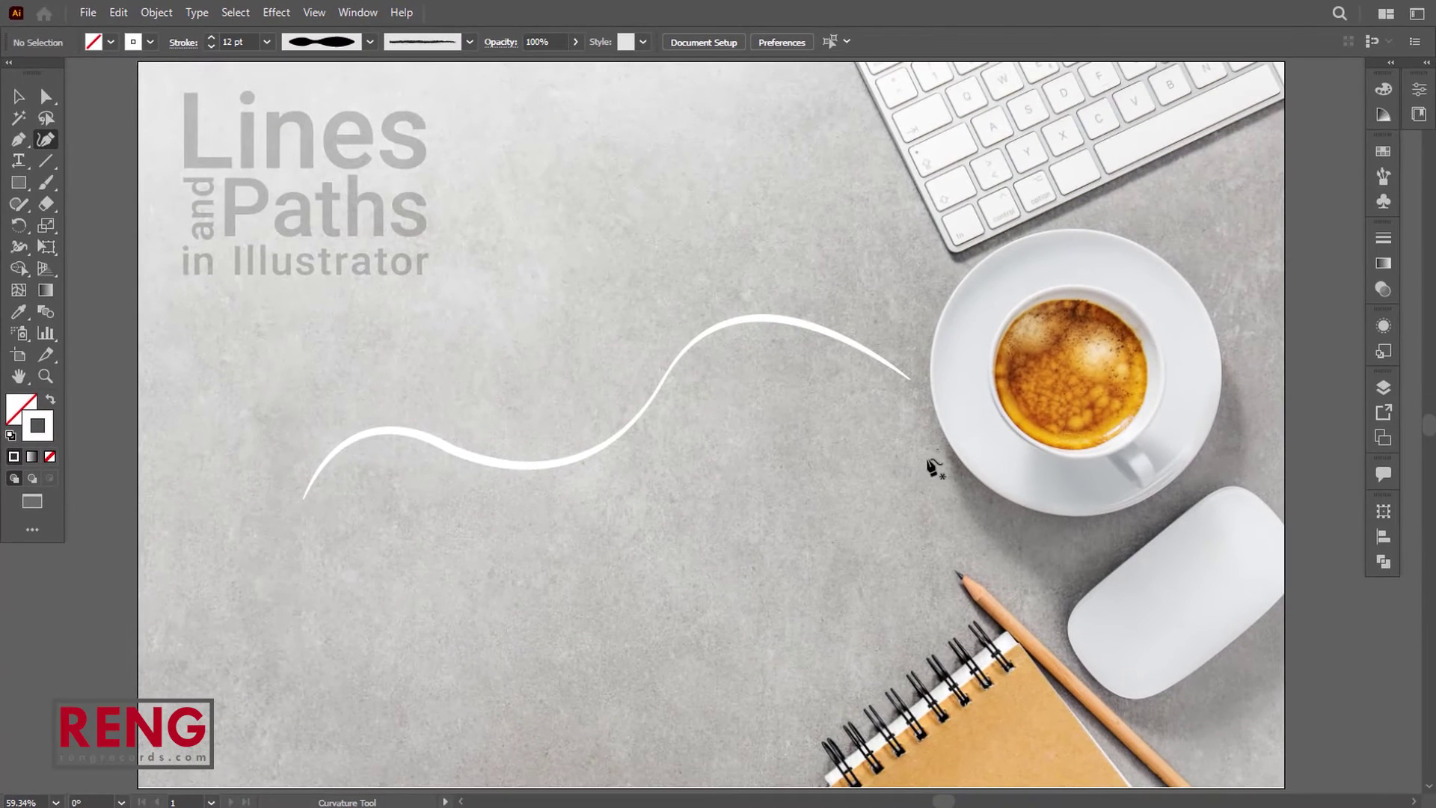
click(1283, 634)
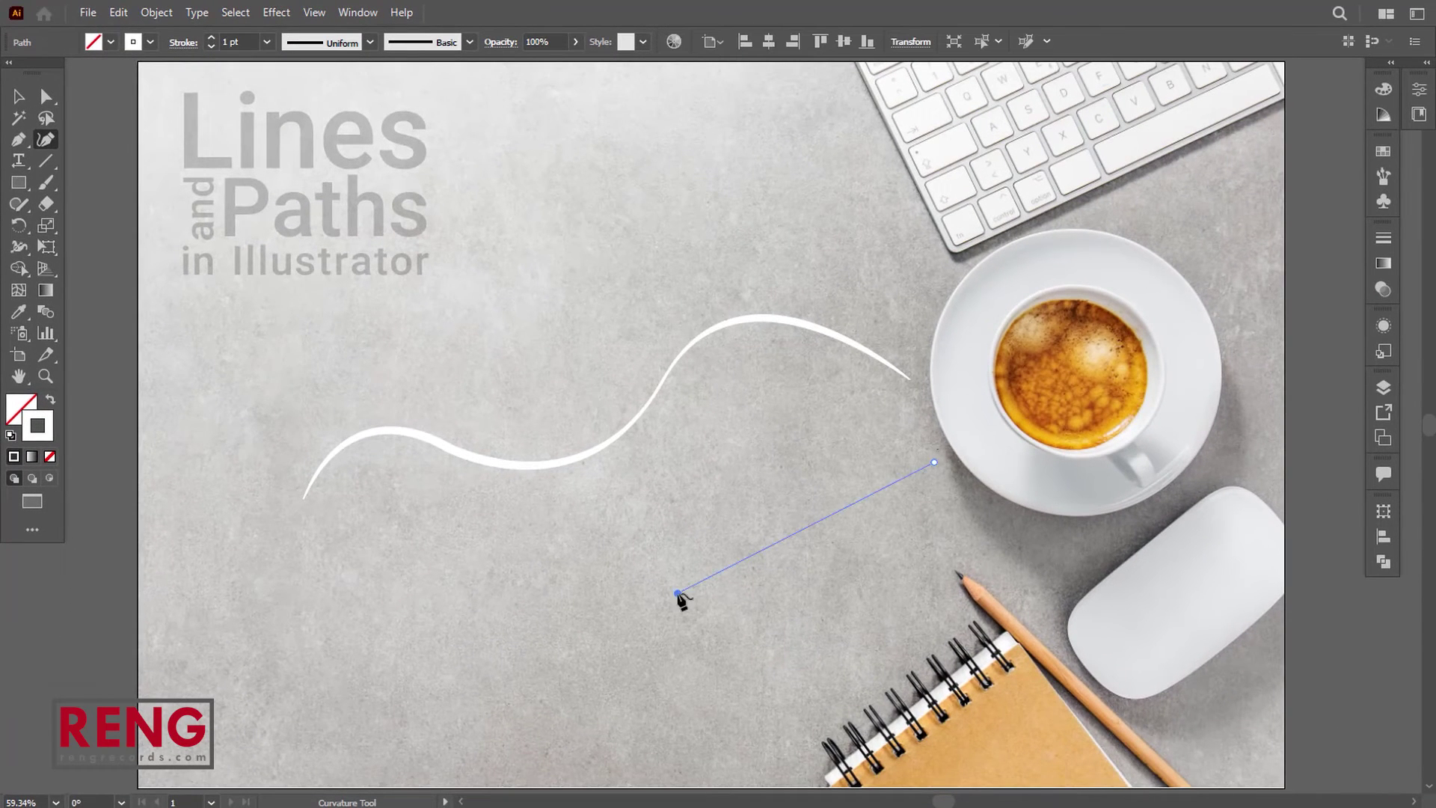
click(621, 494)
click(705, 428)
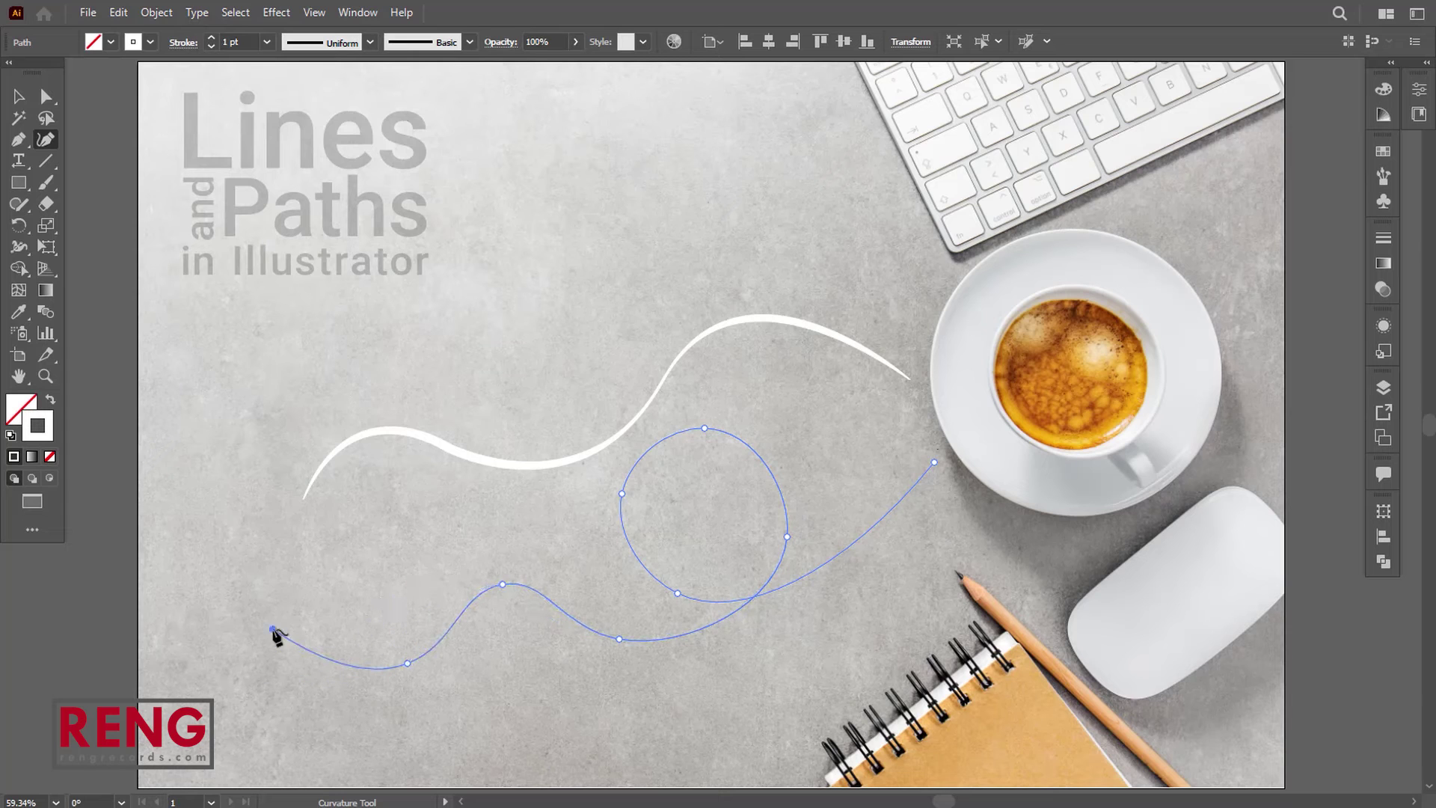
Reposition the looping path's anchor points to round out its loop and smooth its lower waves
drag(502, 584, 486, 582)
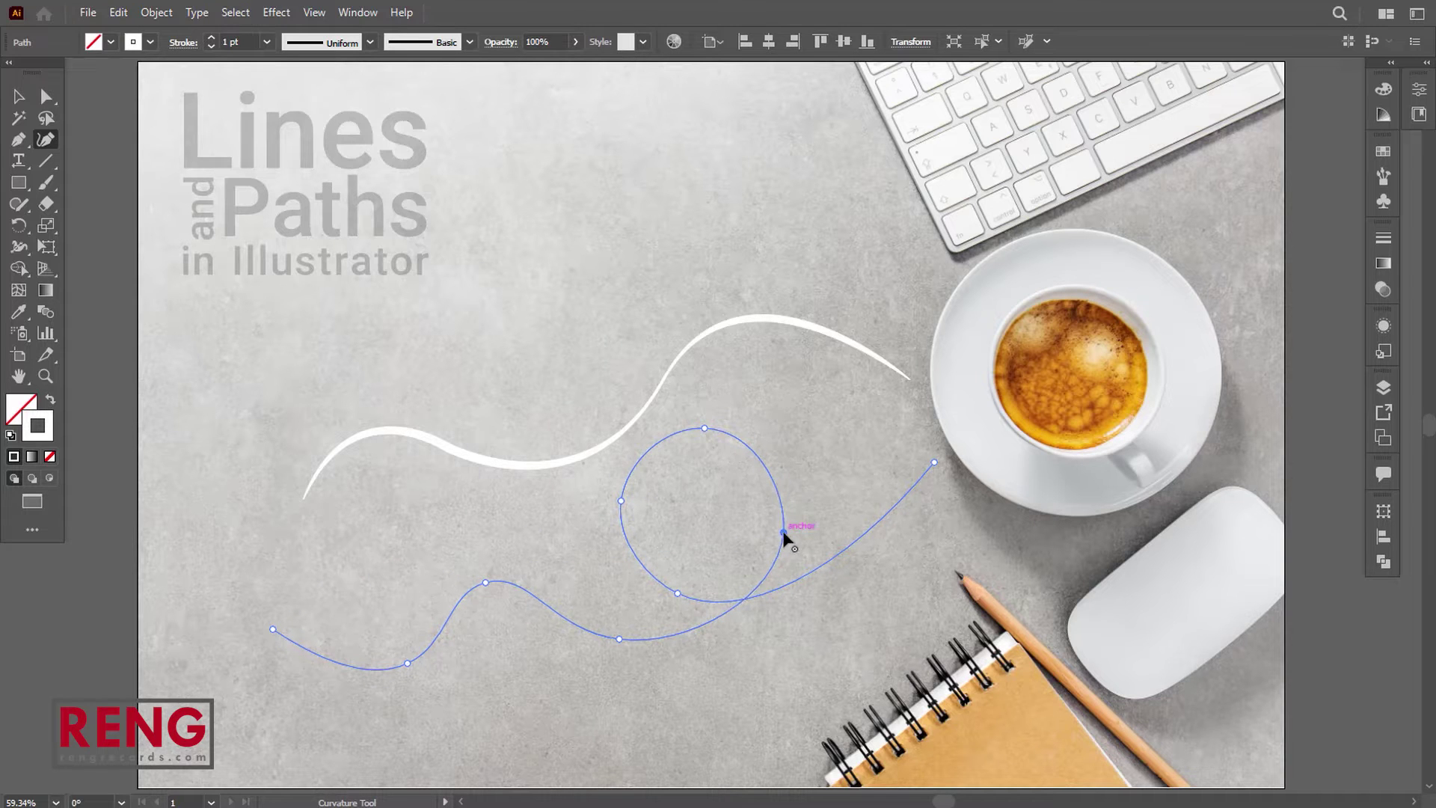
drag(783, 532, 793, 521)
drag(797, 479, 794, 471)
drag(792, 586, 797, 619)
drag(619, 640, 708, 667)
drag(486, 583, 490, 575)
drag(533, 561, 565, 570)
Set the looping path's stroke weight to 8 pt
key(v)
click(212, 38)
click(212, 38)
click(211, 38)
click(211, 38)
click(212, 38)
click(211, 39)
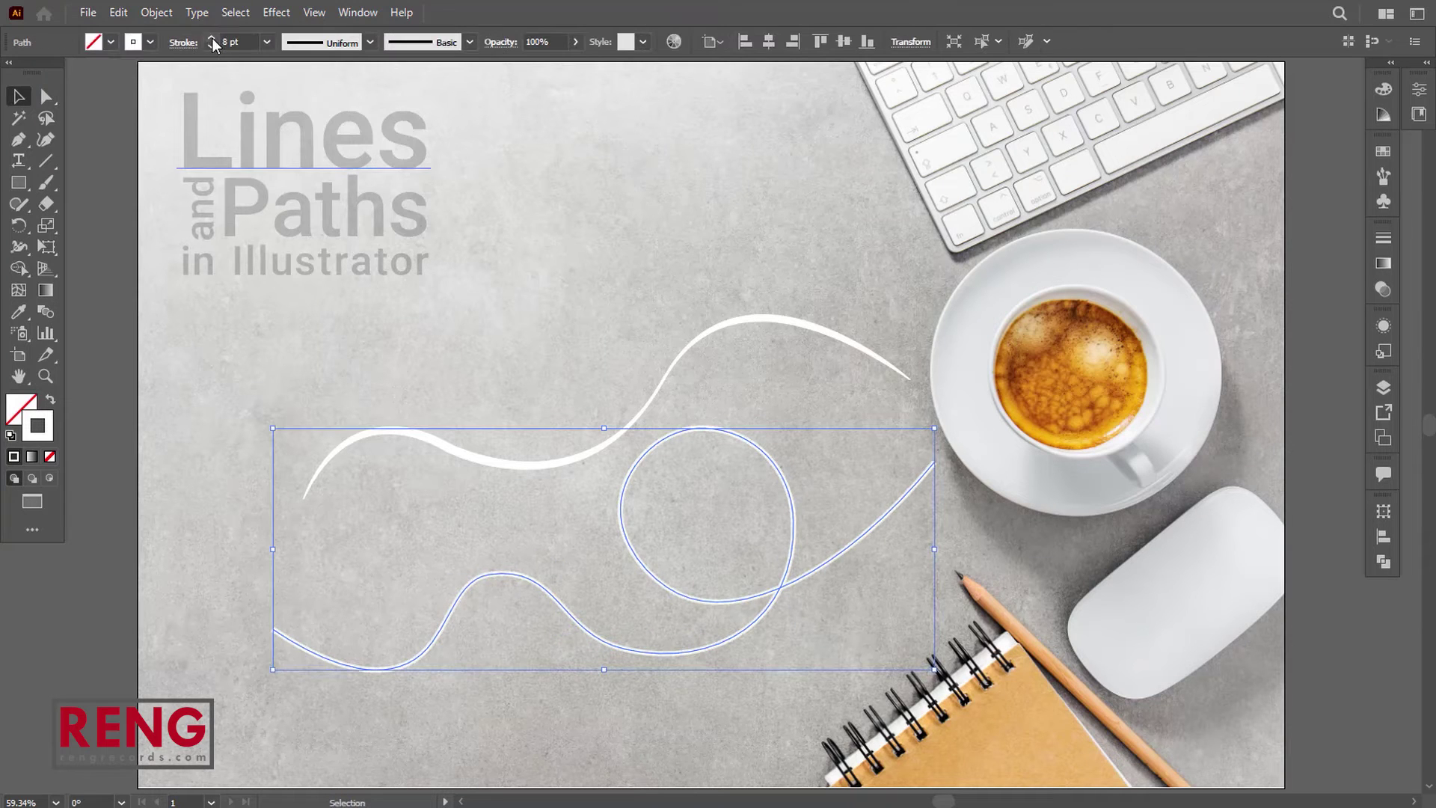
Apply the tapering Width Profile 4 to the looping path, keeping its thick end beside the saucer
click(369, 42)
click(319, 179)
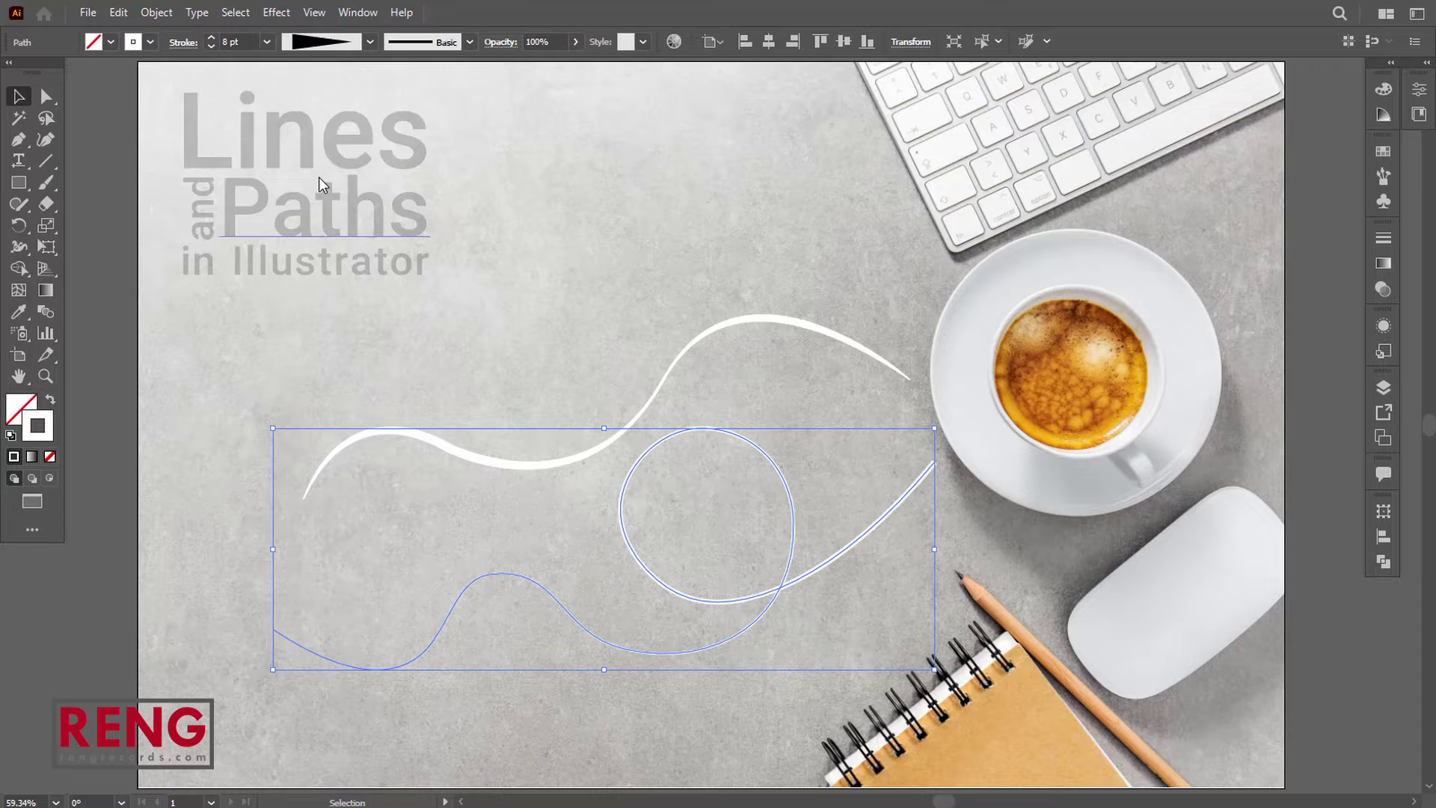
click(740, 206)
click(926, 482)
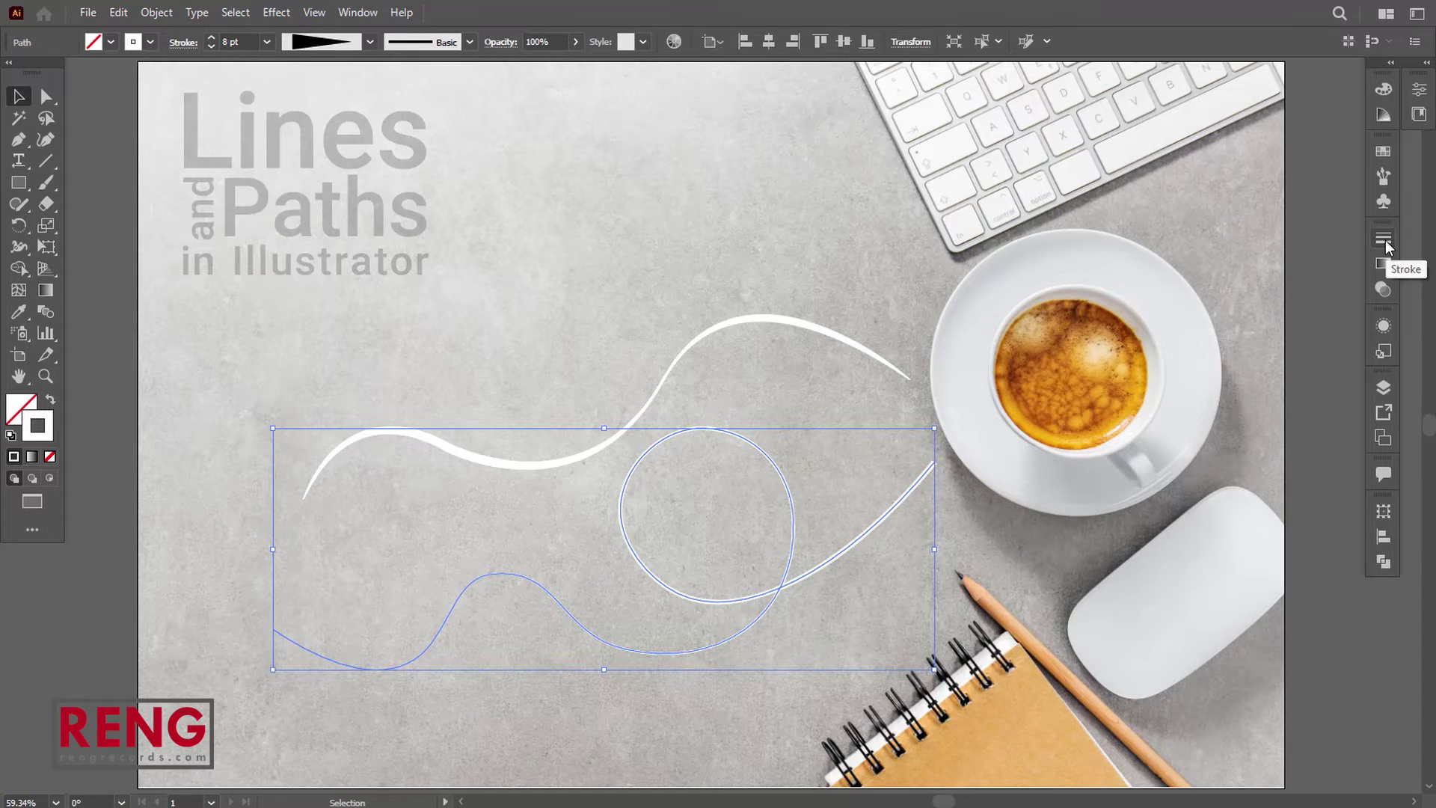
Give the looping path's stroke a round cap and a round join in the Stroke settings
click(1384, 243)
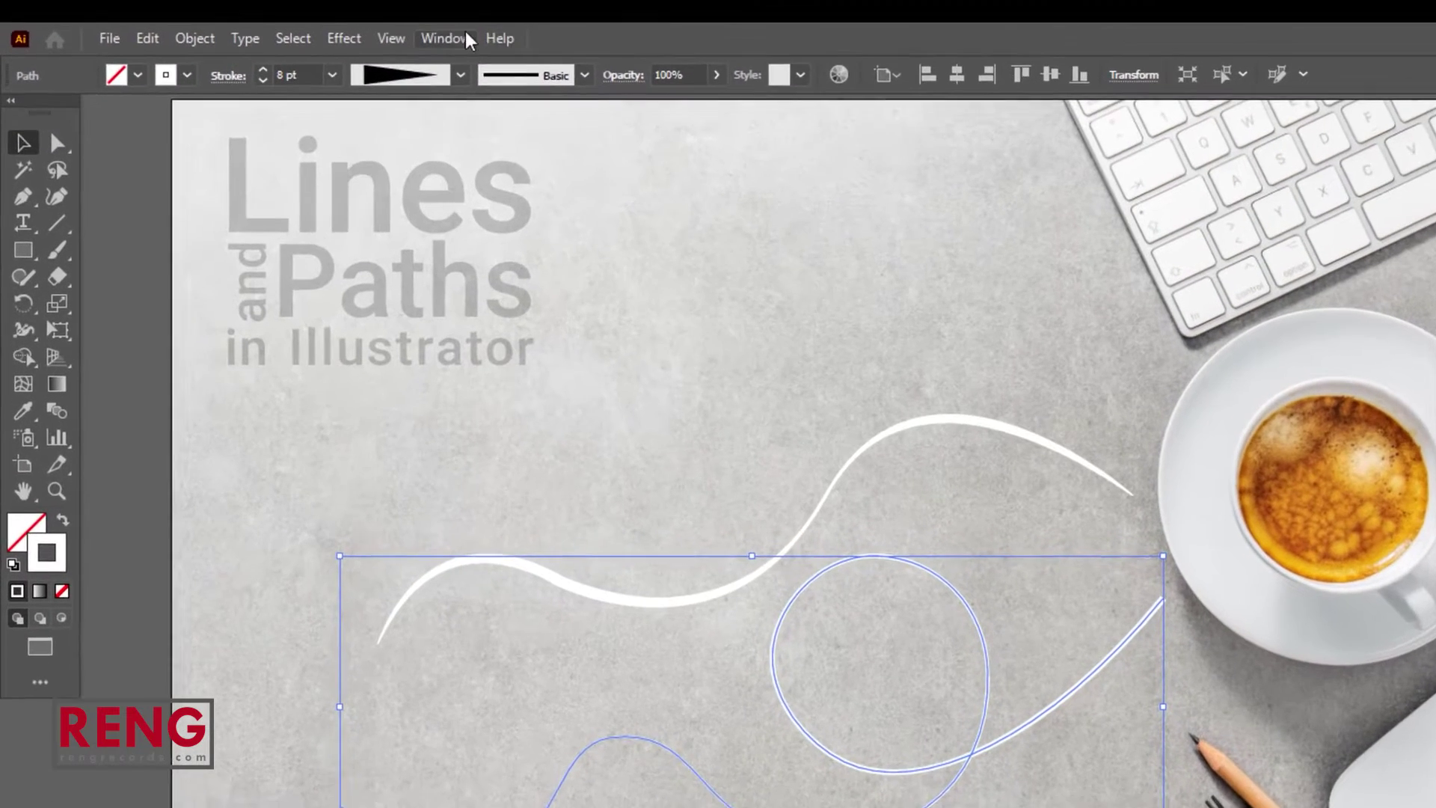
click(367, 16)
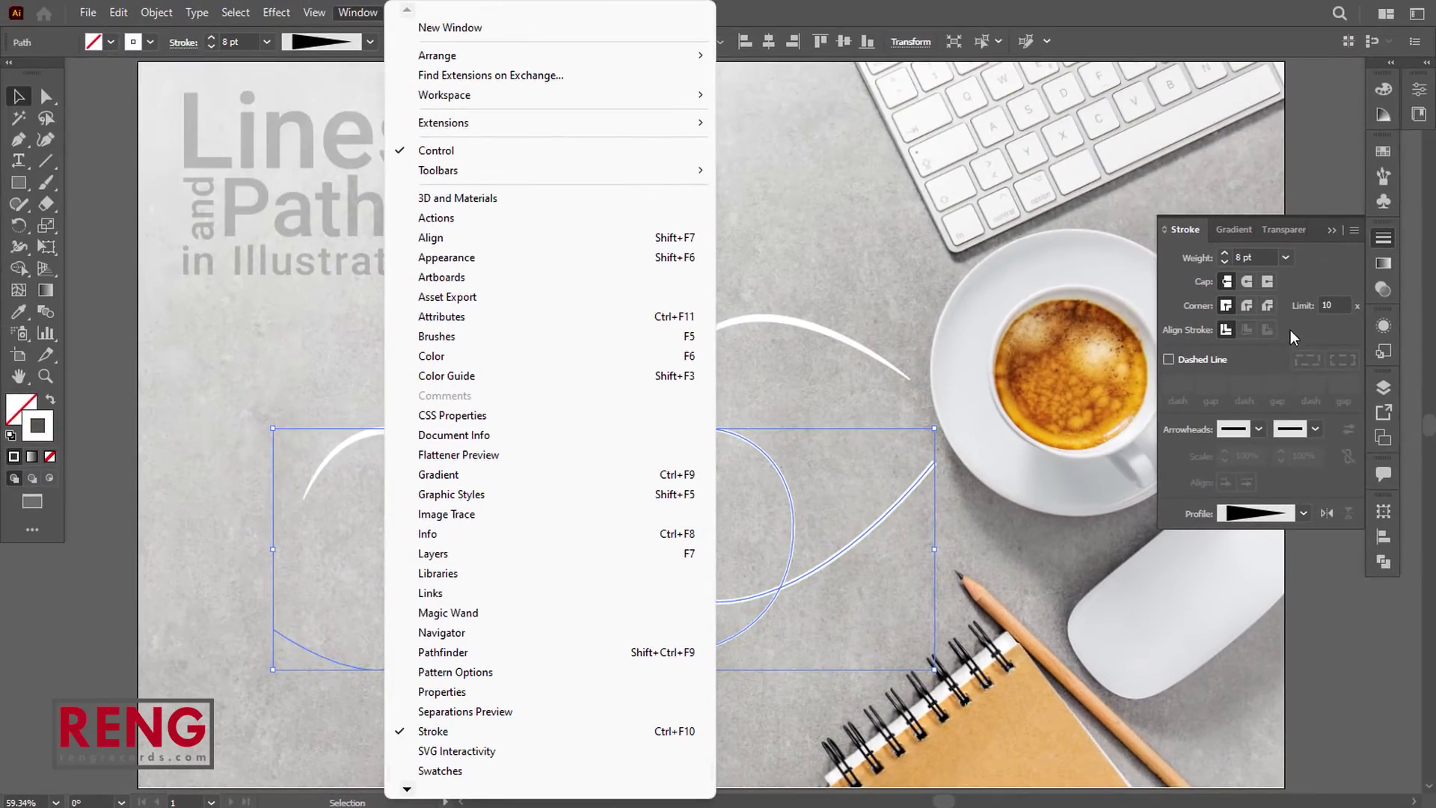
click(1304, 344)
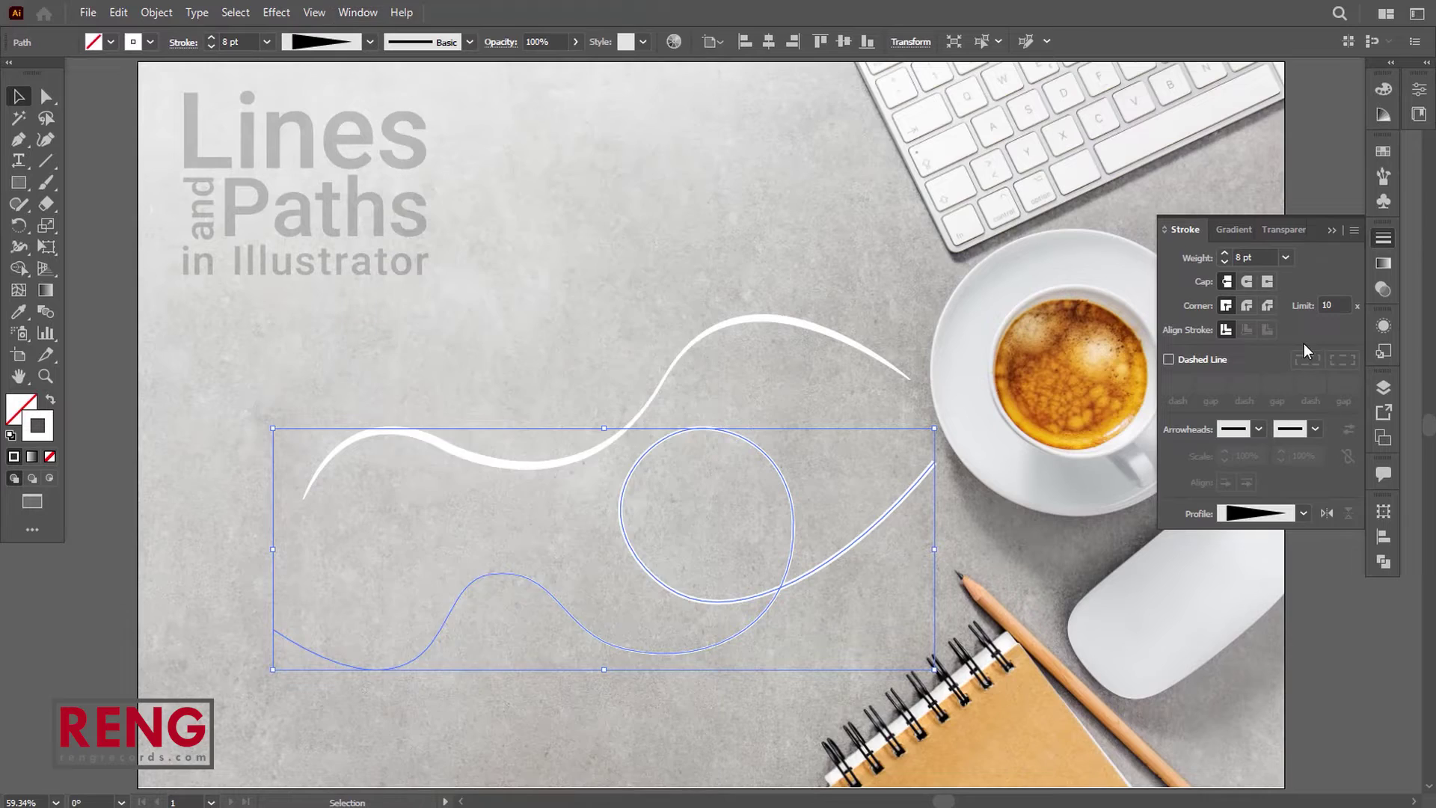
key(ctrl+space)
triple_click(814, 447)
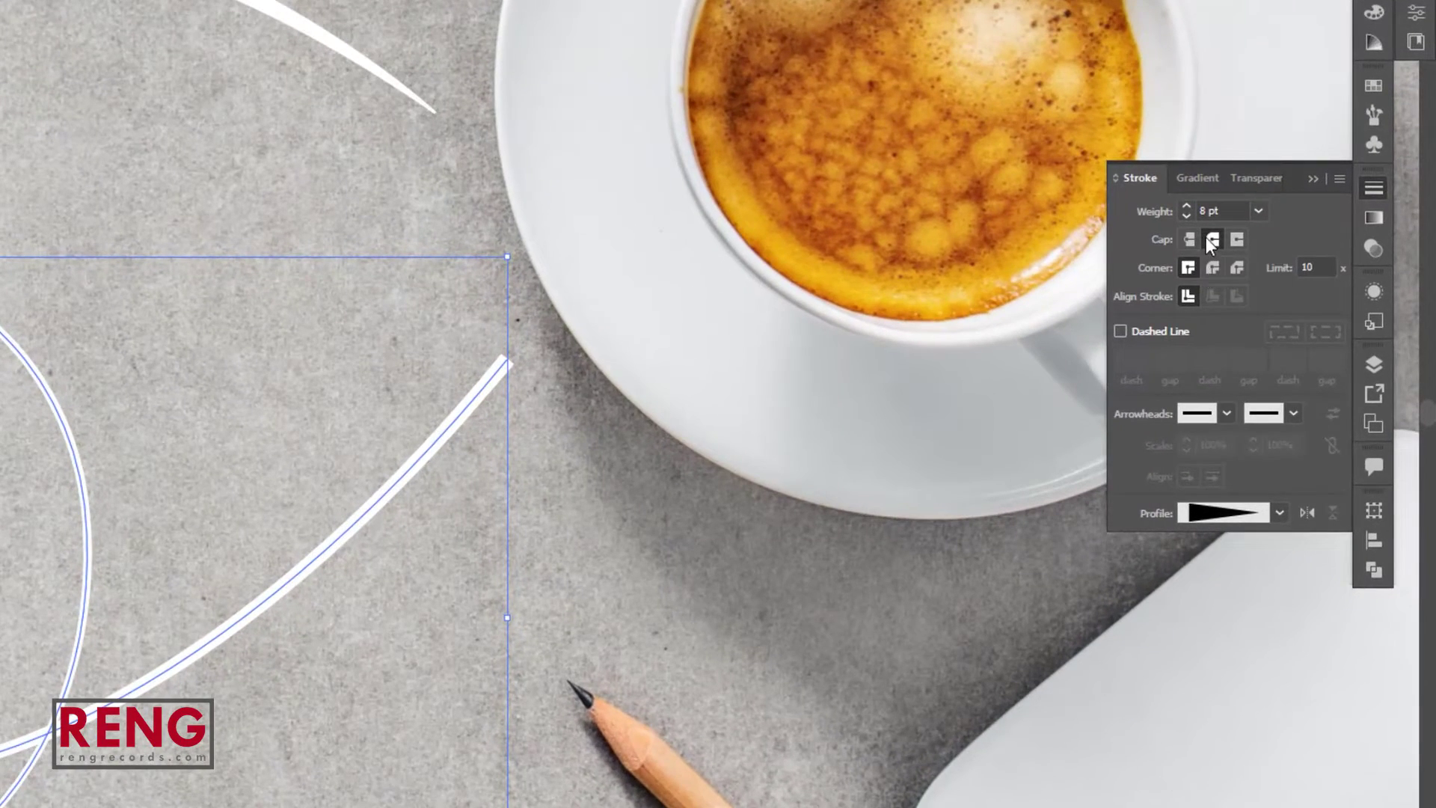
click(1213, 266)
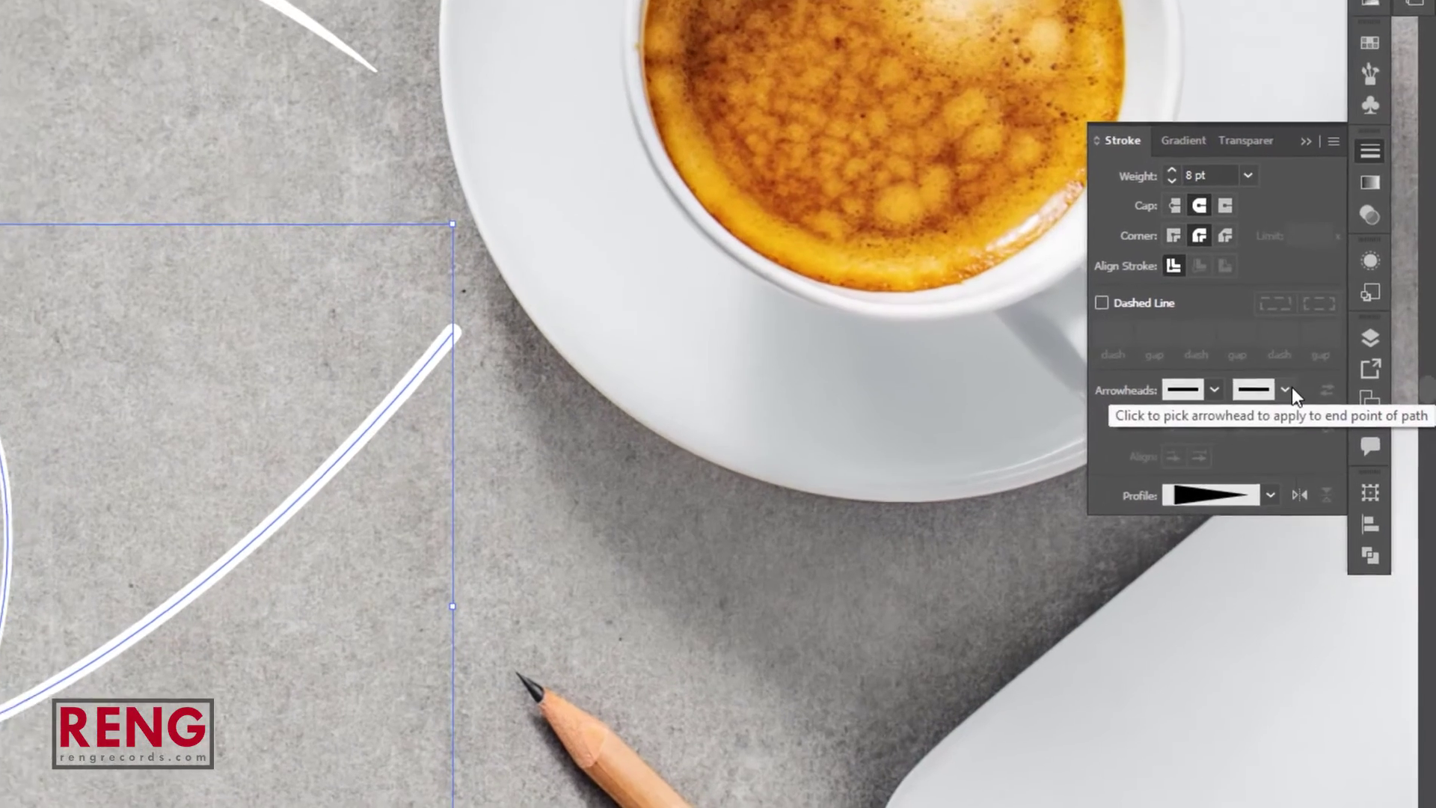
Add the Arrow 2 arrowhead to the looping path's end point and scale it to 70%
click(1315, 428)
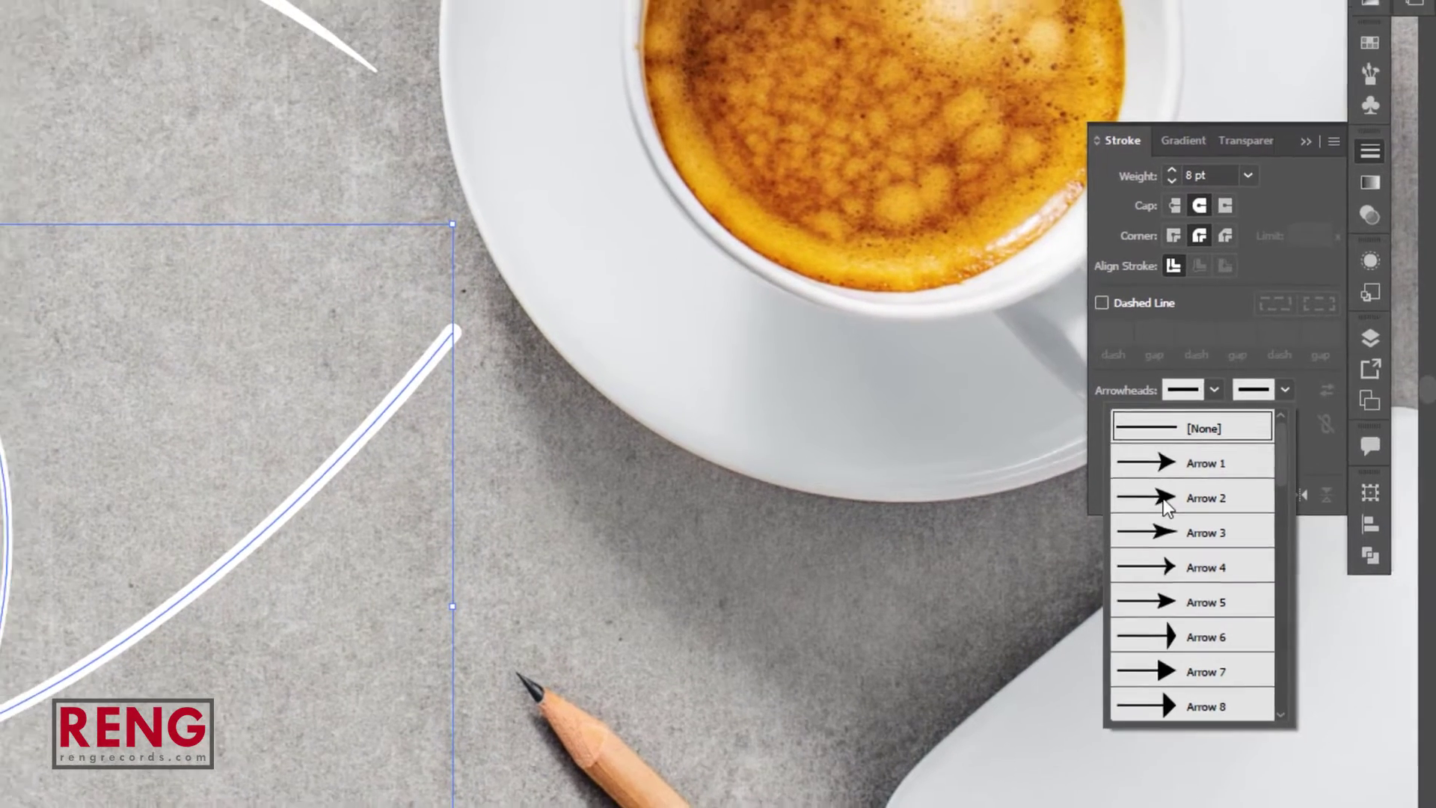
click(1223, 502)
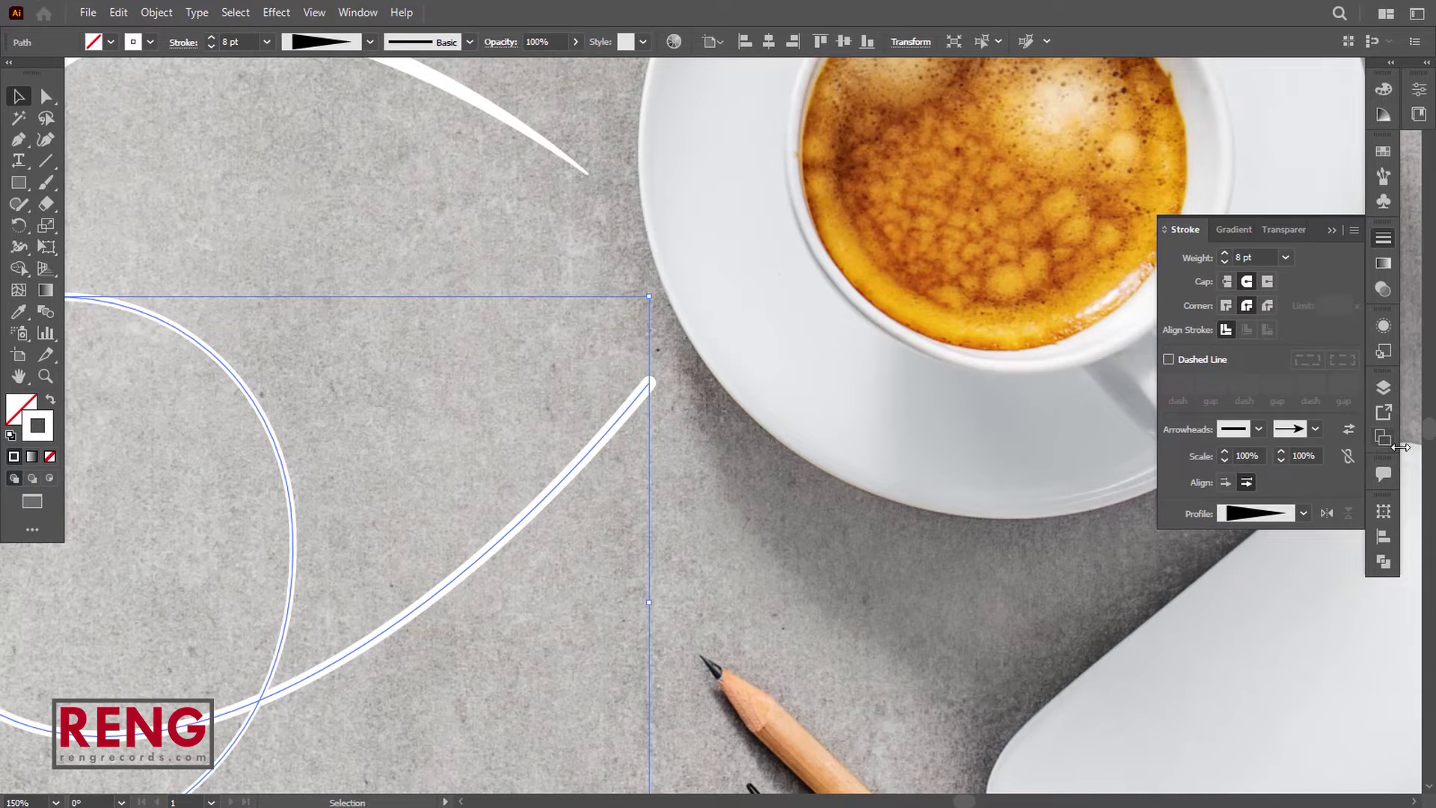
key(ctrl+minus)
key(ctrl+minus)
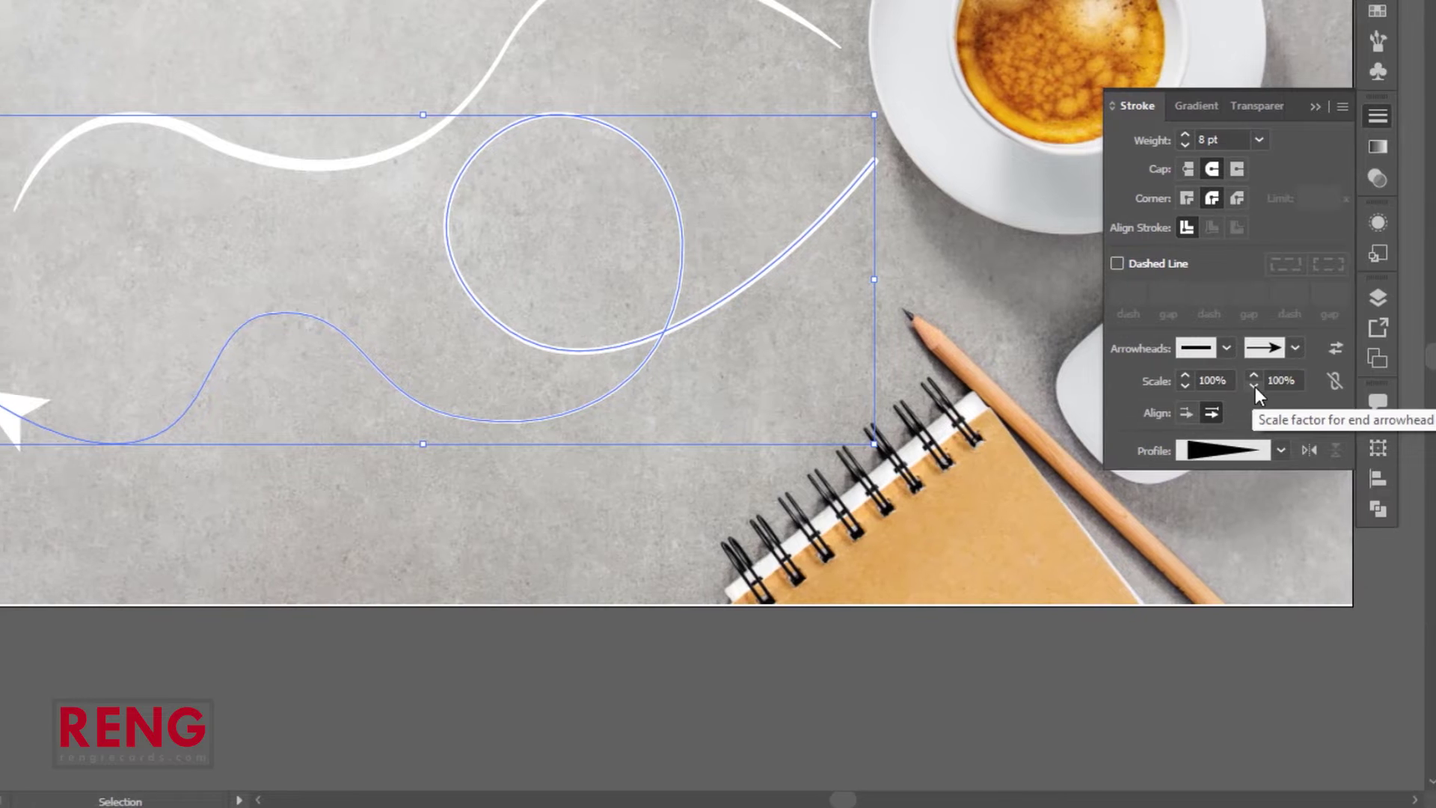
click(1281, 460)
shift+click(1352, 388)
shift+click(1352, 387)
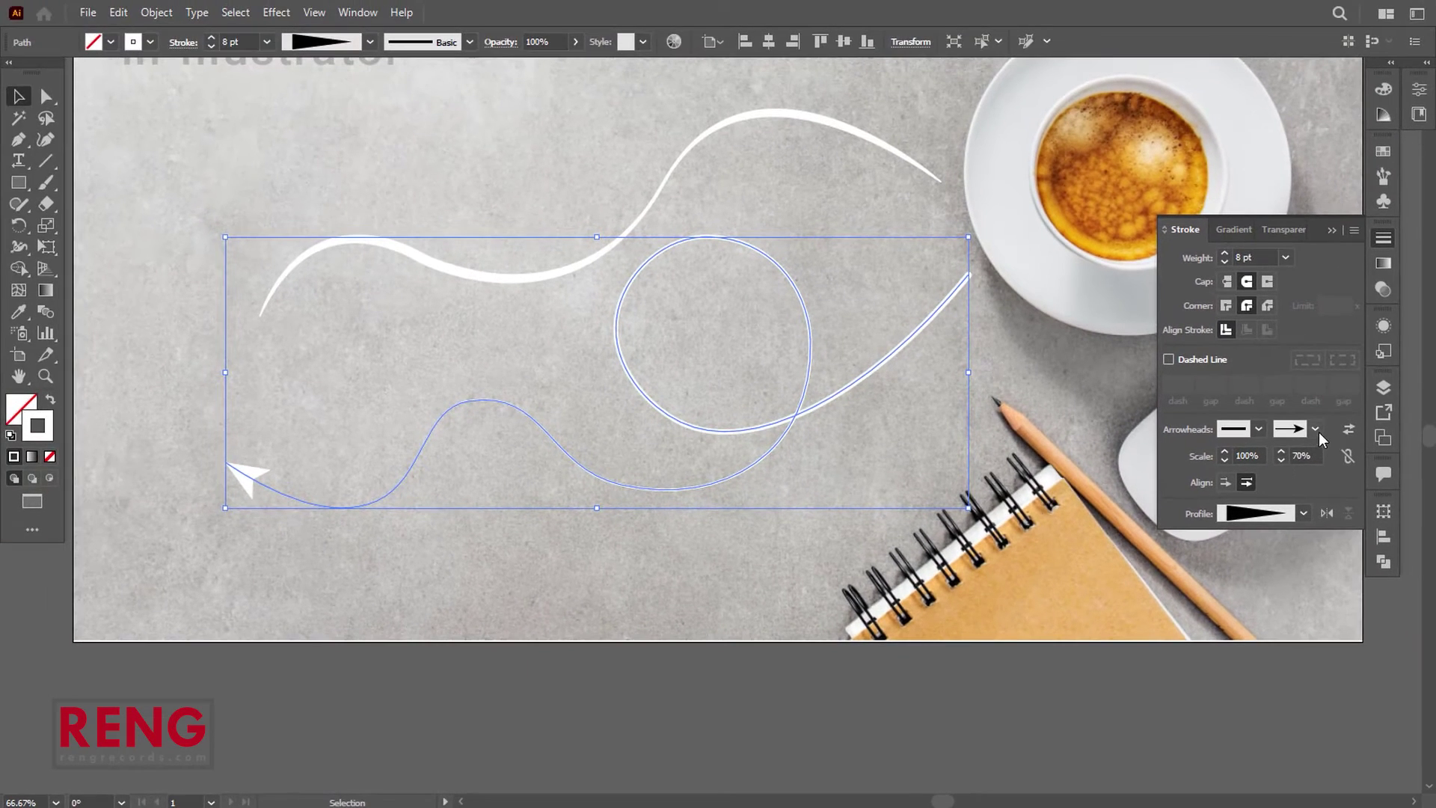
Try a round dot as the arrowhead at the looping path's end point
click(364, 552)
click(341, 507)
click(1314, 429)
scroll(1233, 603, down, 5)
click(1242, 572)
Set the looping path's end arrowhead to Arrow 2 and scale it to 40%
click(1286, 430)
scroll(1257, 576, up, 7)
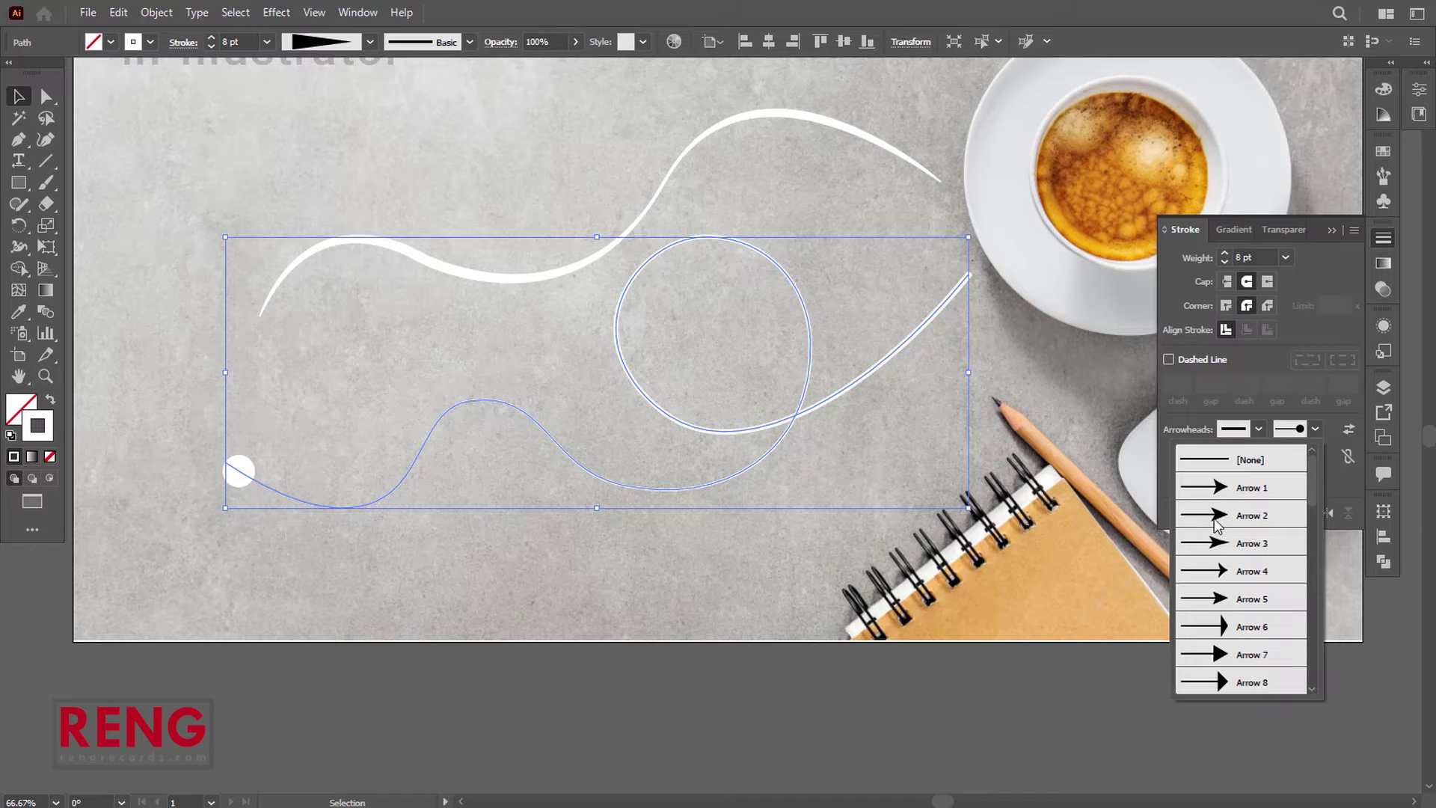
click(1215, 521)
click(1281, 459)
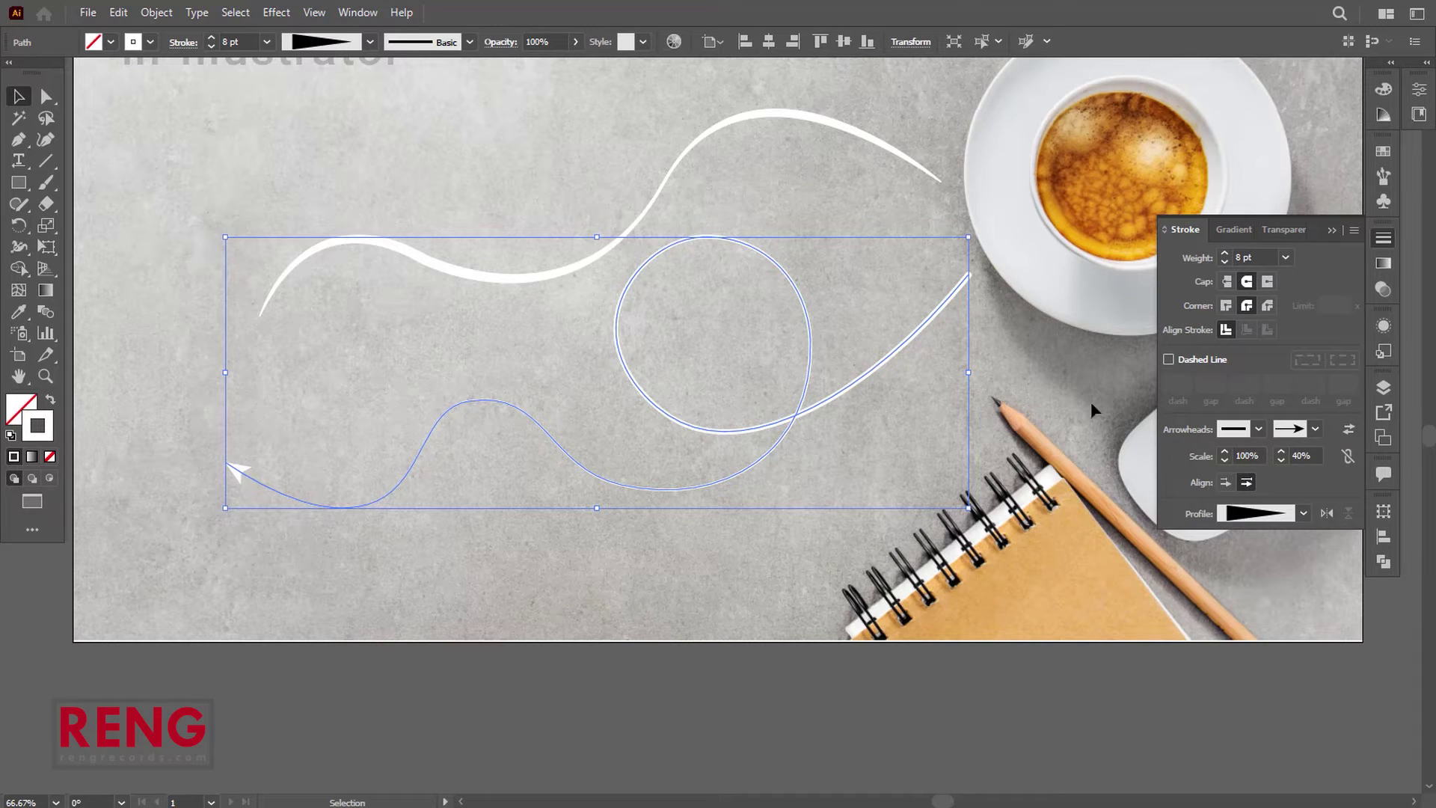
Add an arrowhead of the same style to the looping path's start point beside the saucer and scale it to 79%
click(1258, 429)
click(1147, 519)
click(1224, 460)
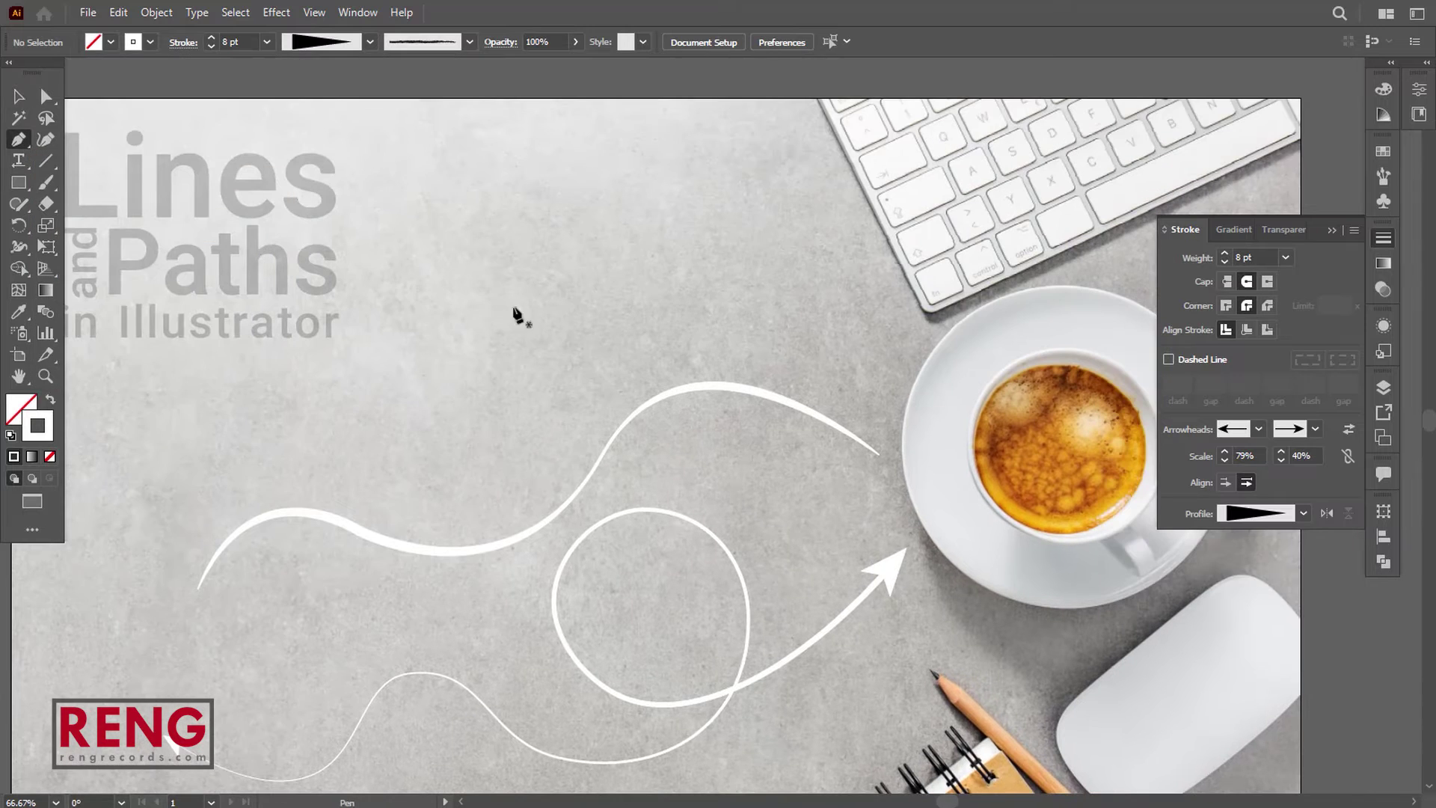
Draw a straight diagonal line with the Line Segment tool above the wavy path, with its lower end near the saucer
click(52, 159)
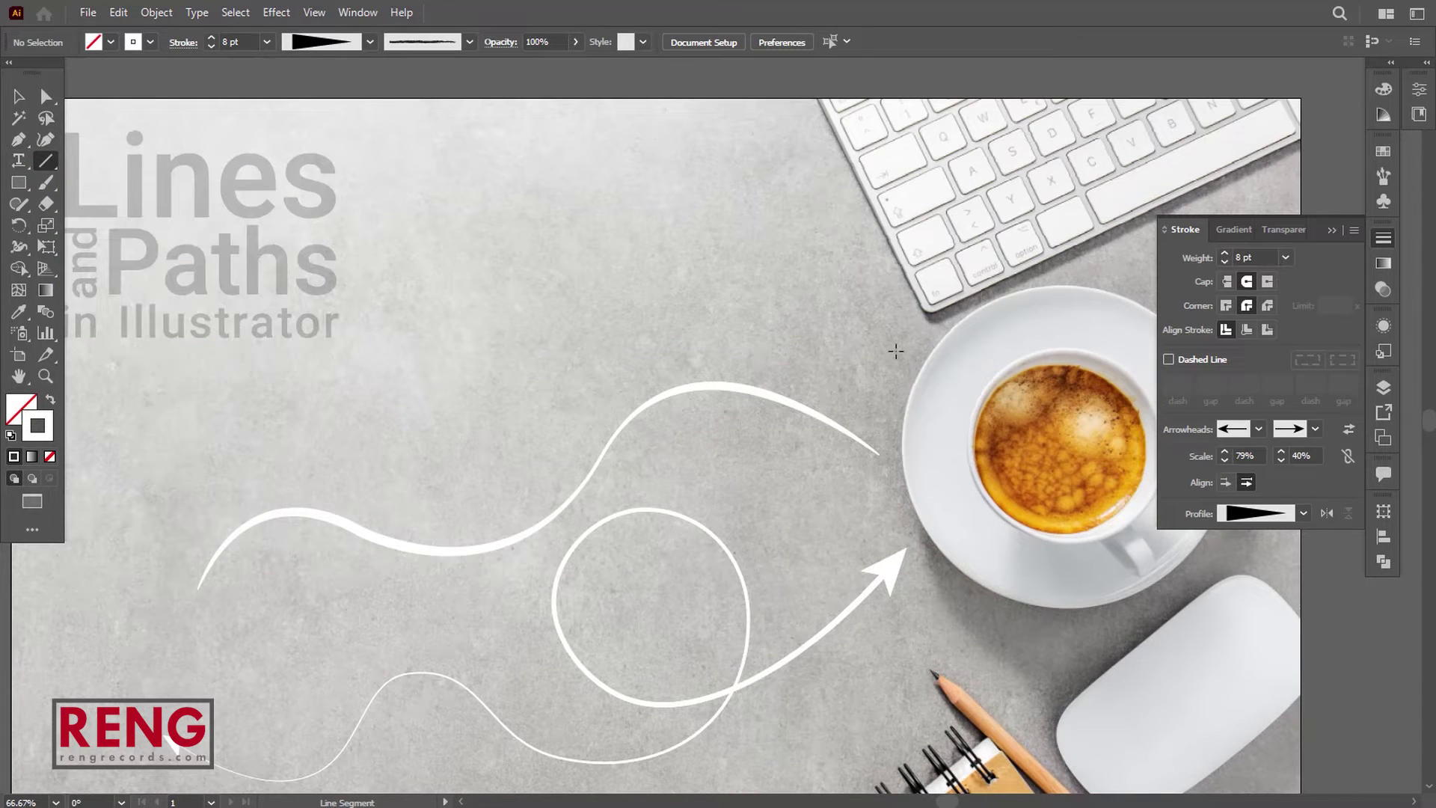
drag(873, 342, 655, 280)
mouse_move(513, 243)
mouse_down()
mouse_move(532, 229)
mouse_move(612, 235)
mouse_up()
Set the straight line's stroke weight to 5 pt
click(20, 97)
click(212, 38)
click(212, 38)
click(212, 38)
click(212, 38)
click(420, 198)
click(871, 342)
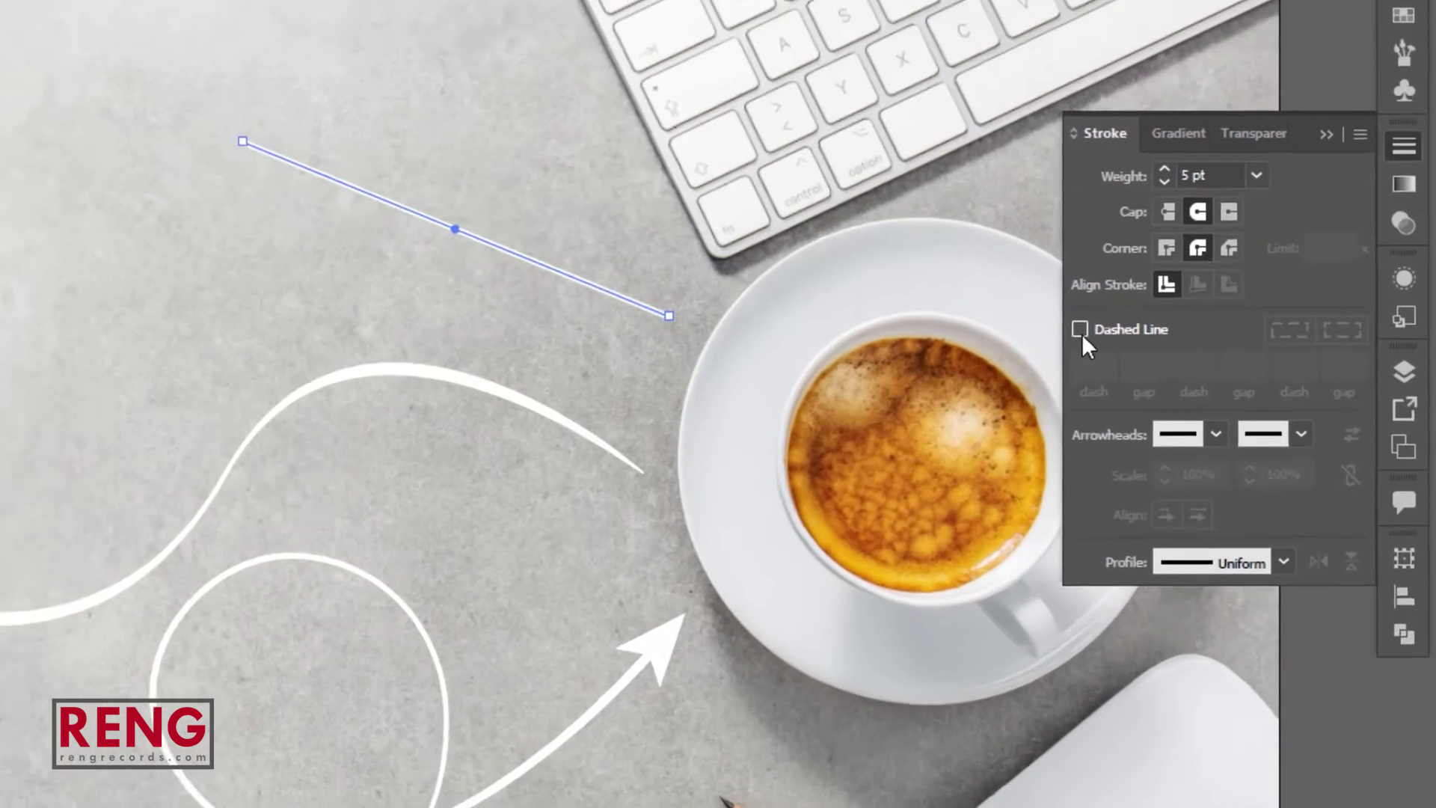
Turn on Dashed Line for the straight line and set the dash length to 5 pt
click(1168, 360)
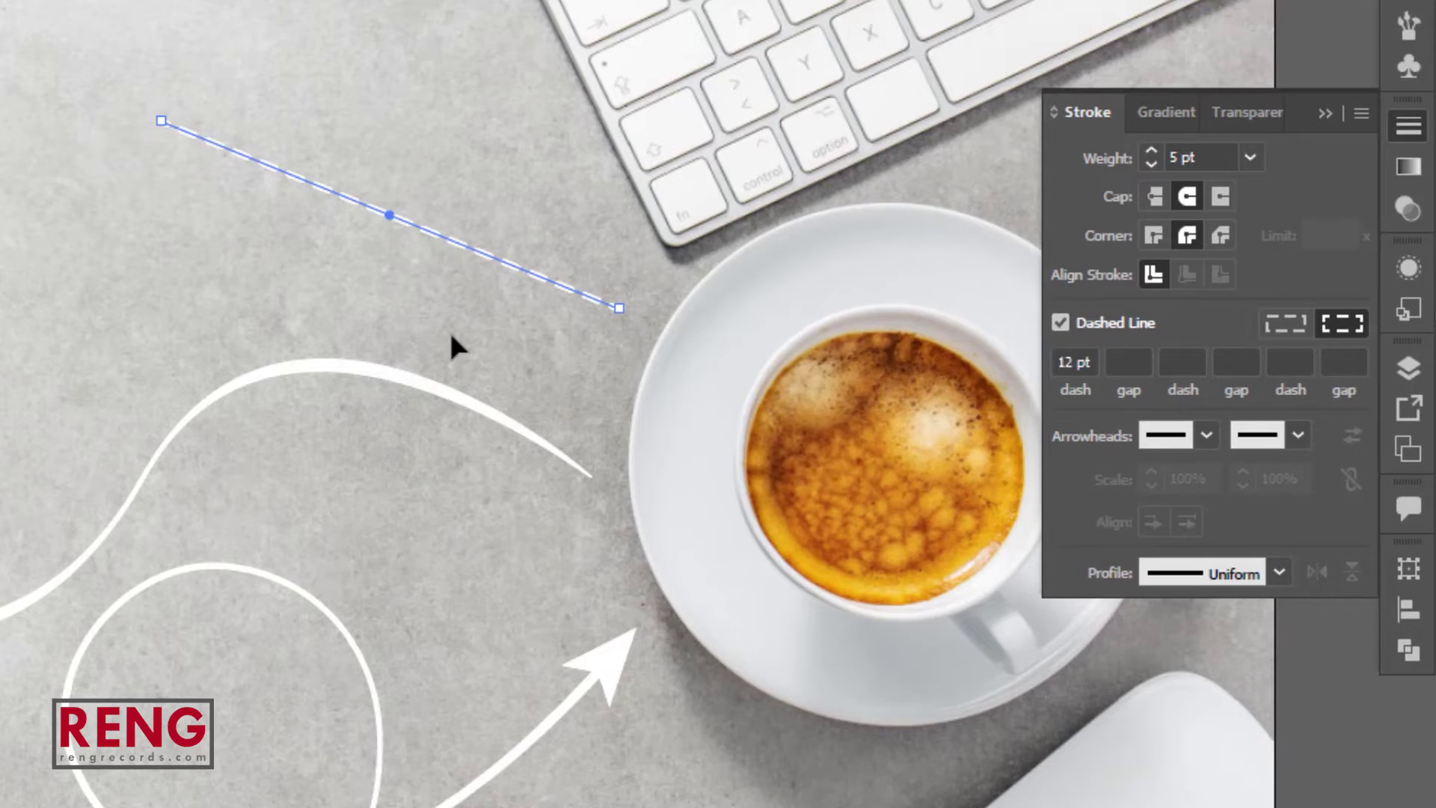
click(452, 343)
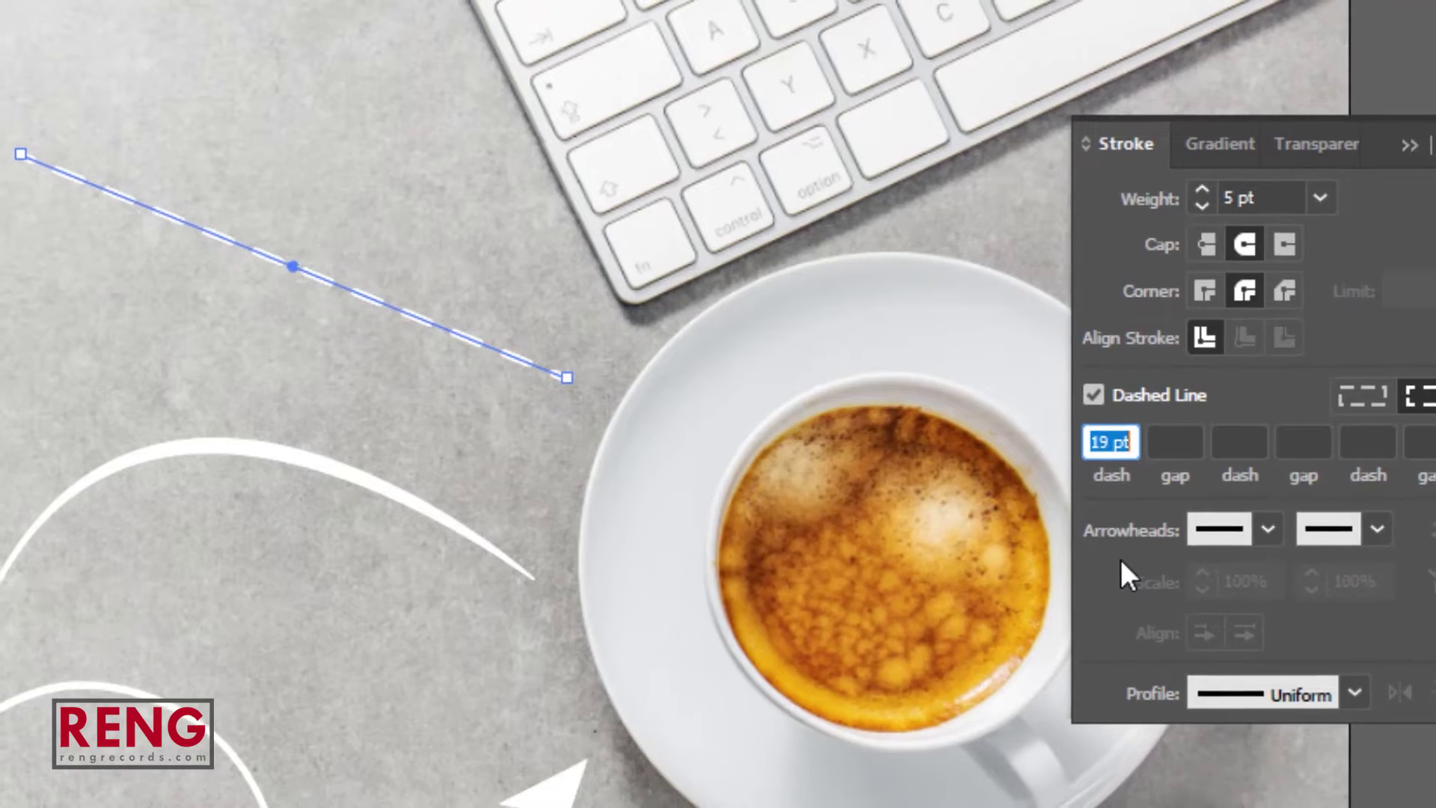
key(Down)
key(Down)
key(Down)
key(Down)
key(Down)
key(Down)
key(Down)
key(Down)
key(Down)
key(Down)
key(Down)
key(Down)
key(Down)
key(Down)
Try a 2 pt gap between the straight line's dashes, then clear the gap value
click(1189, 442)
key(Up)
key(Up)
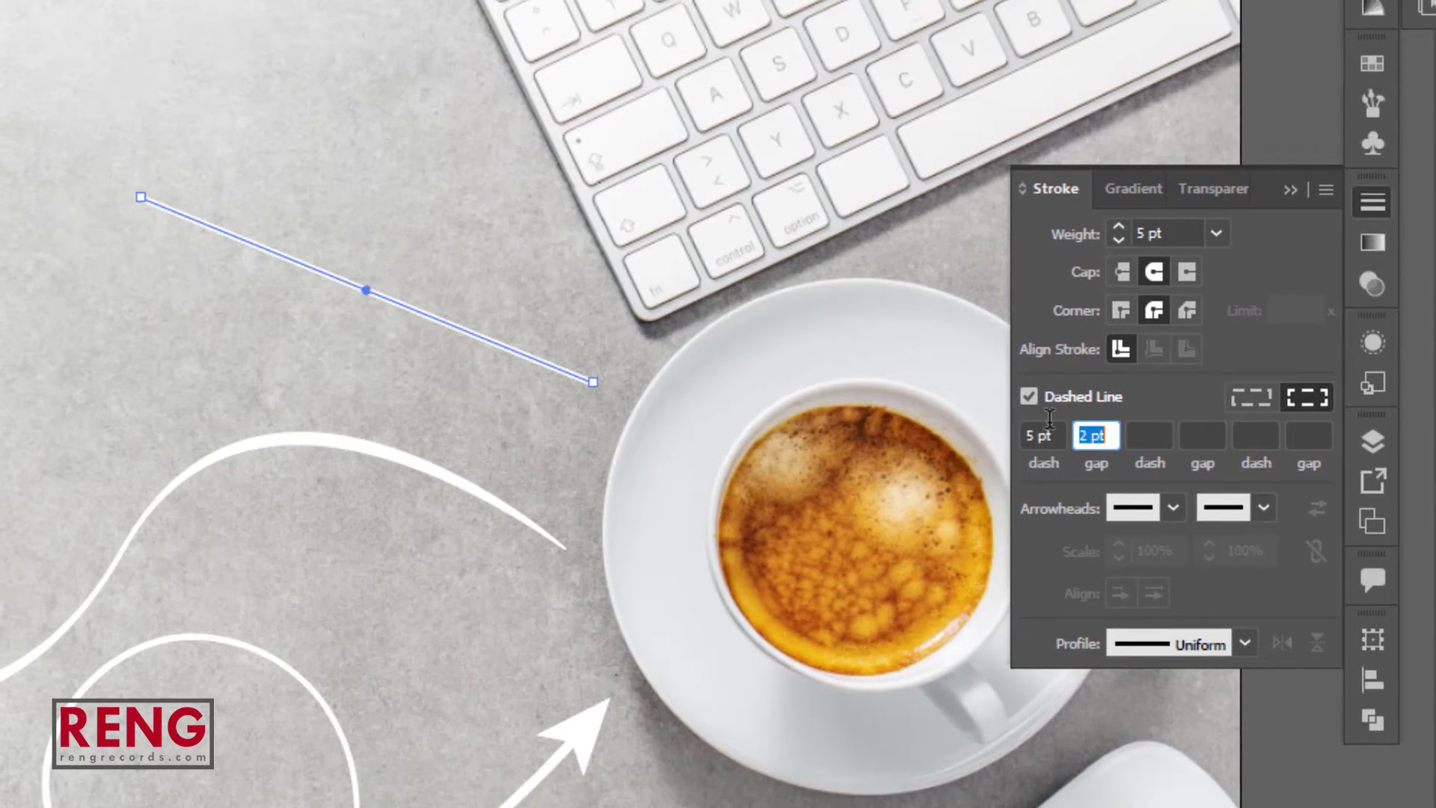
key(BackSpace)
Try a 10 pt dash with a 23 pt gap on the straight line
click(1042, 436)
key(Down)
text(10)
click(1096, 436)
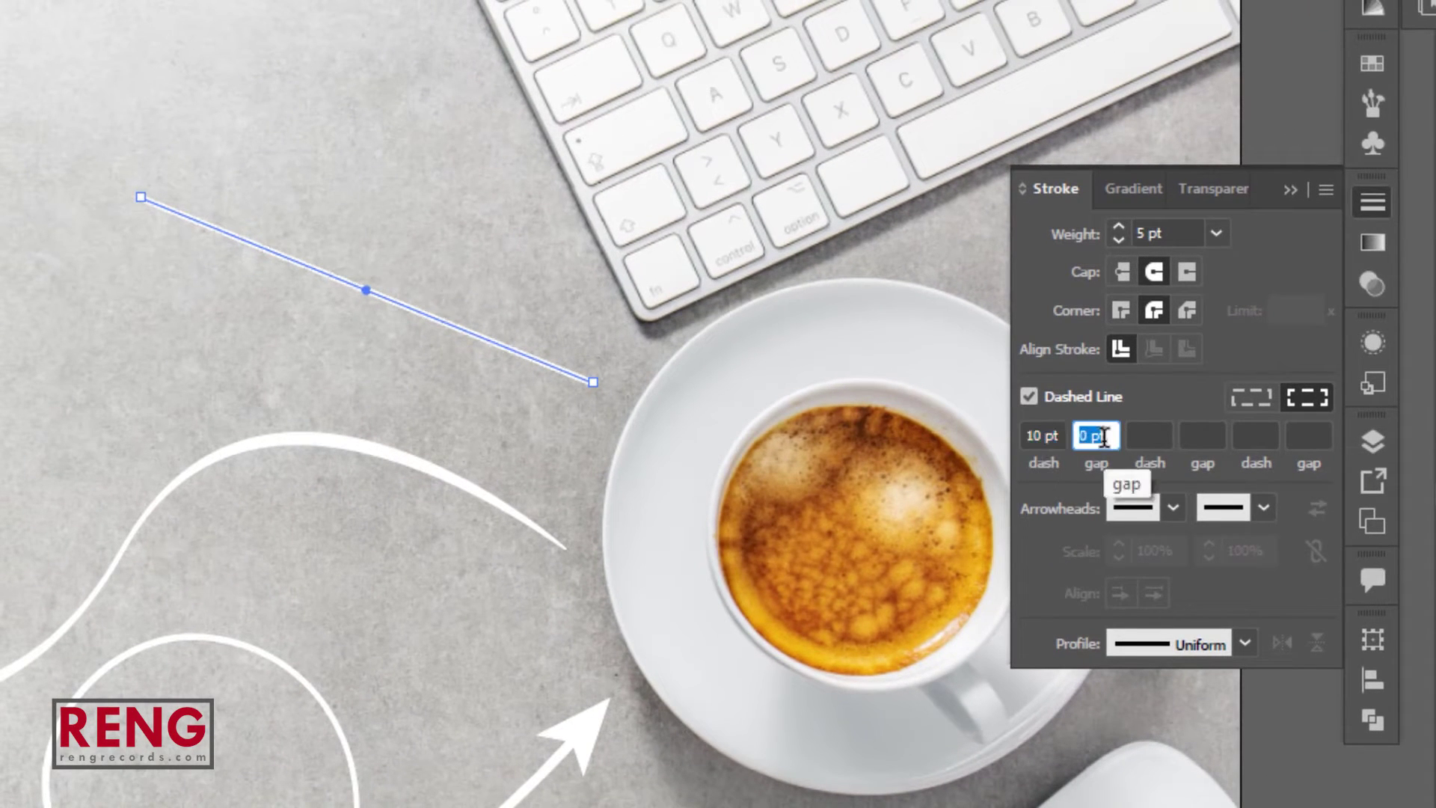
text(10)
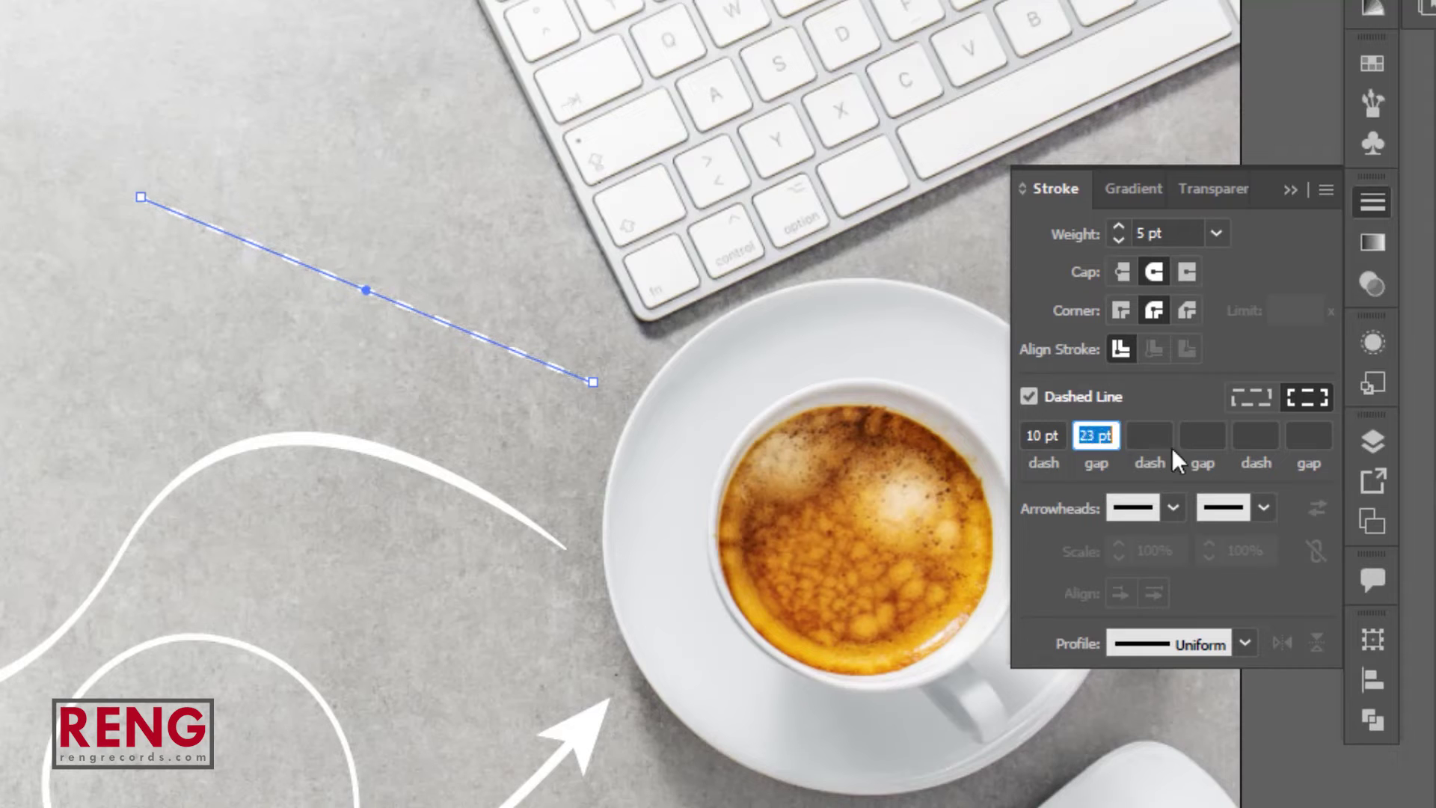
Set the straight line's dash to 0 pt and its gap to 10 pt, then deselect it to inspect the dots
key(Tab)
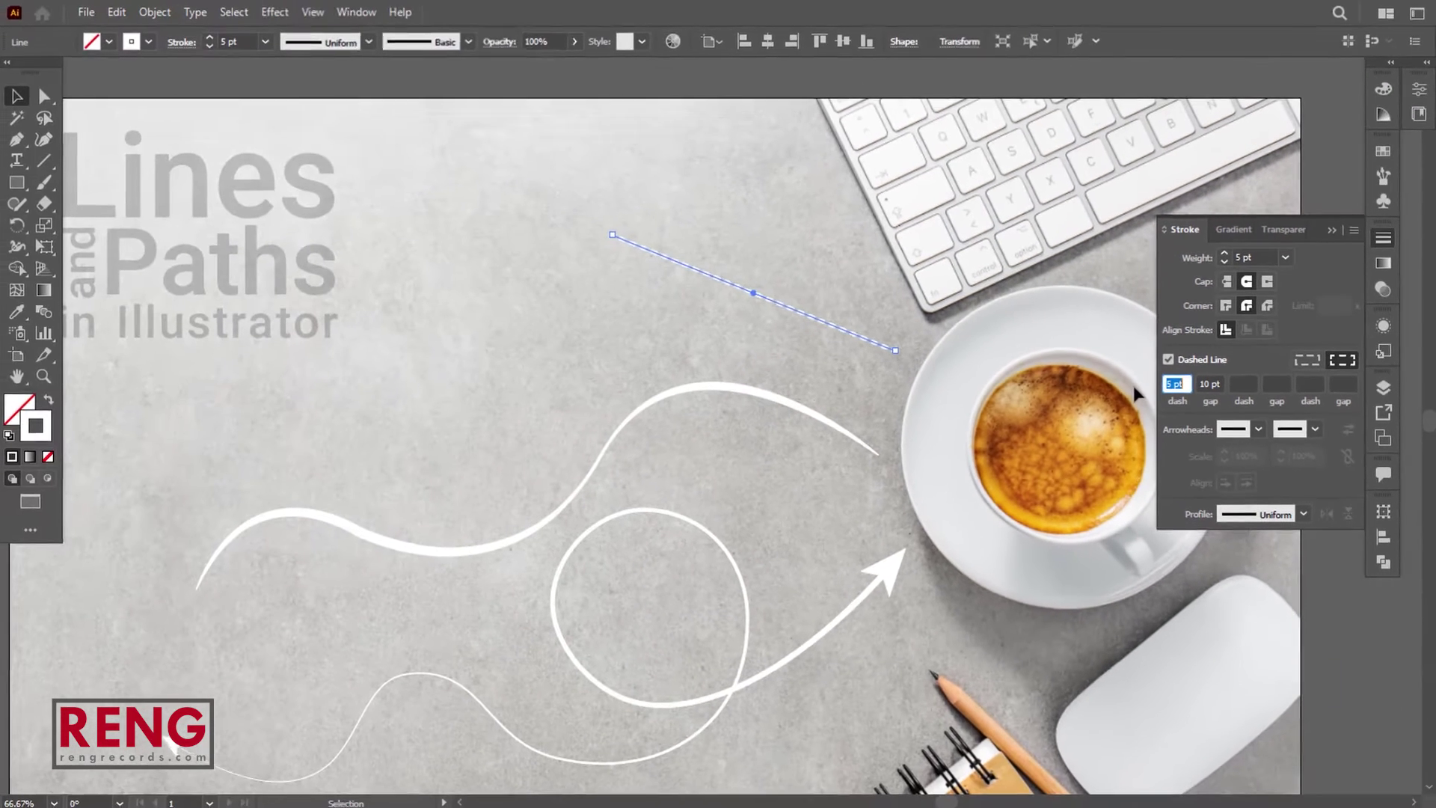
click(824, 272)
key(ctrl+space)
ctrl+click(902, 335)
drag(829, 366, 945, 382)
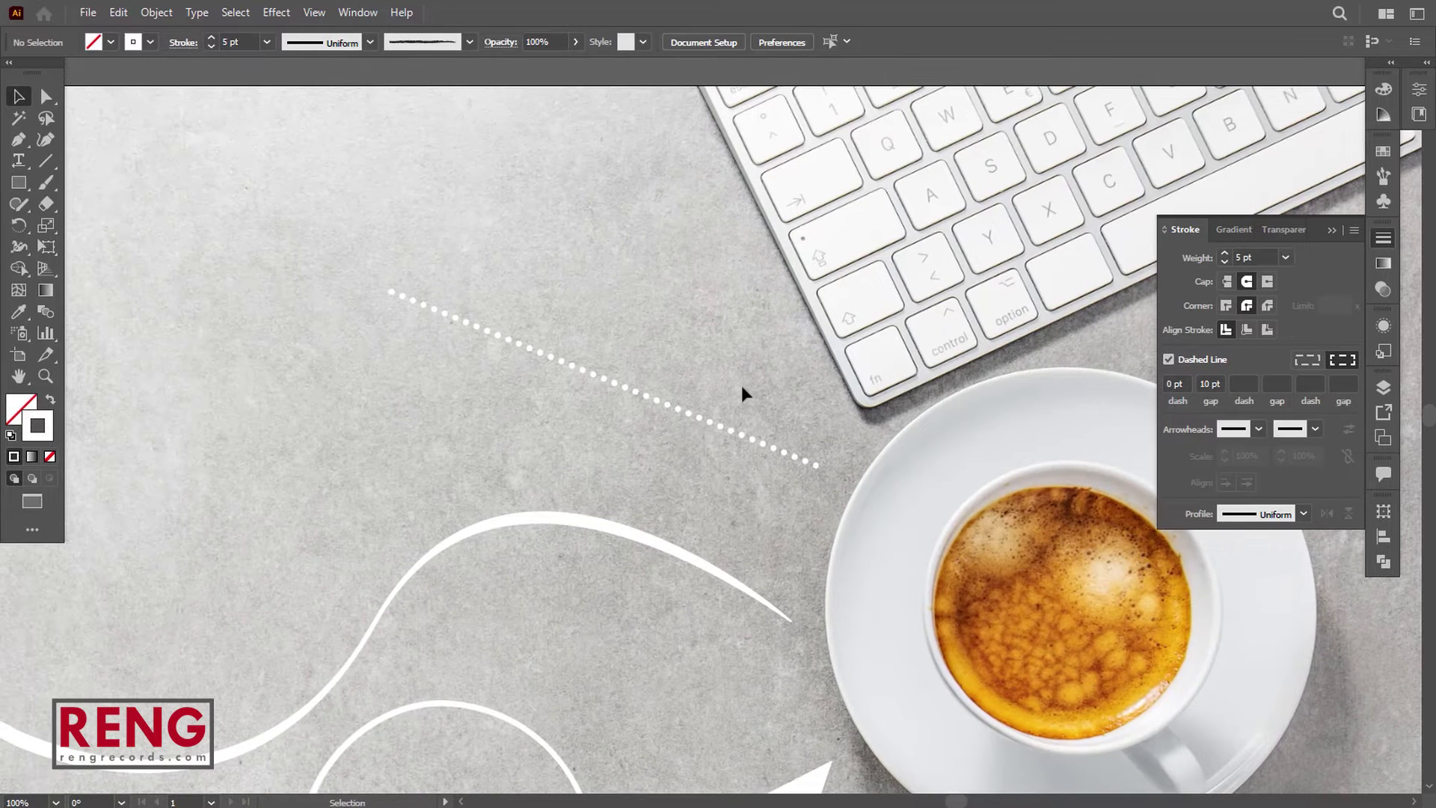
Convert the dotted line's upper end anchor to a smooth point and adjust its handle to bend the line into an arc
click(705, 424)
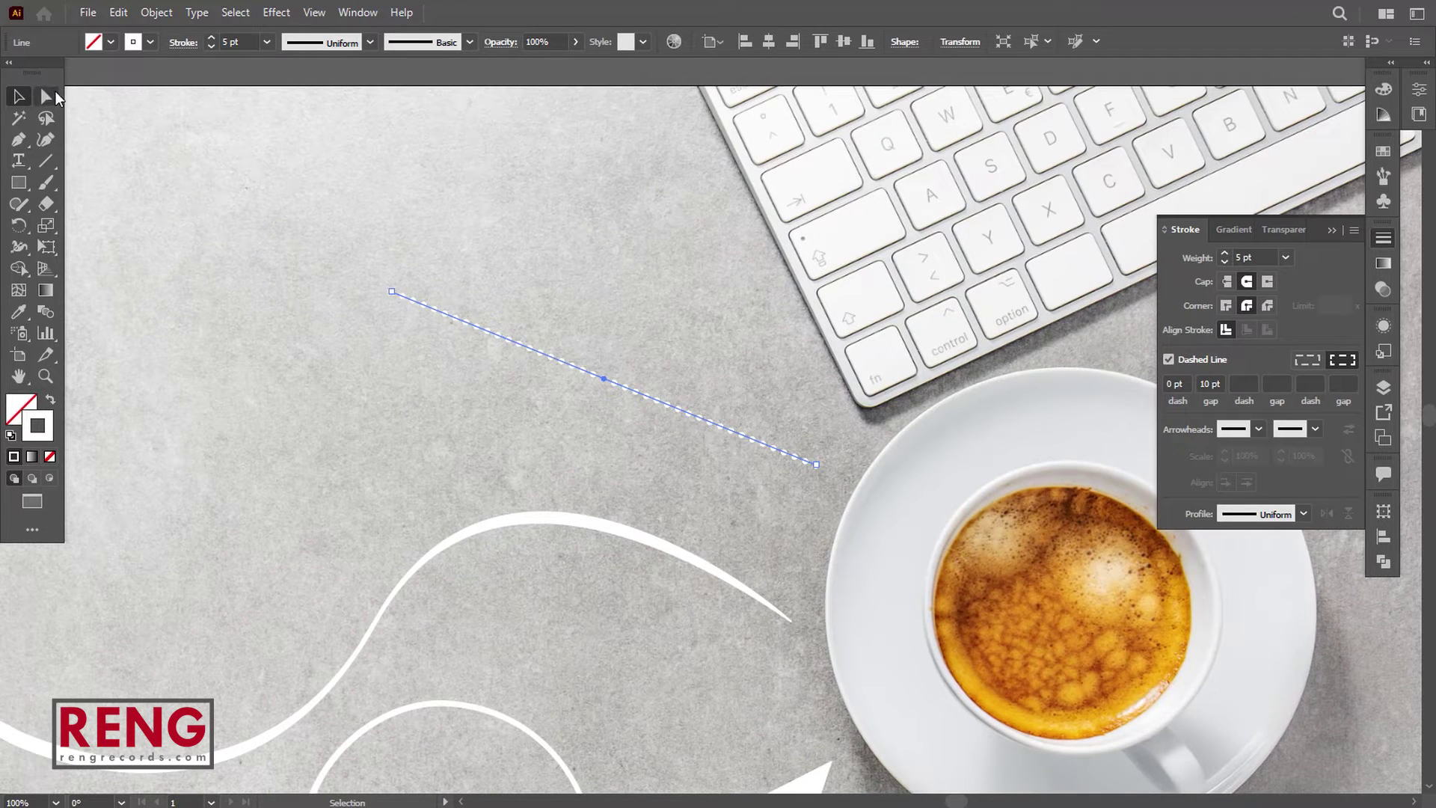
click(49, 100)
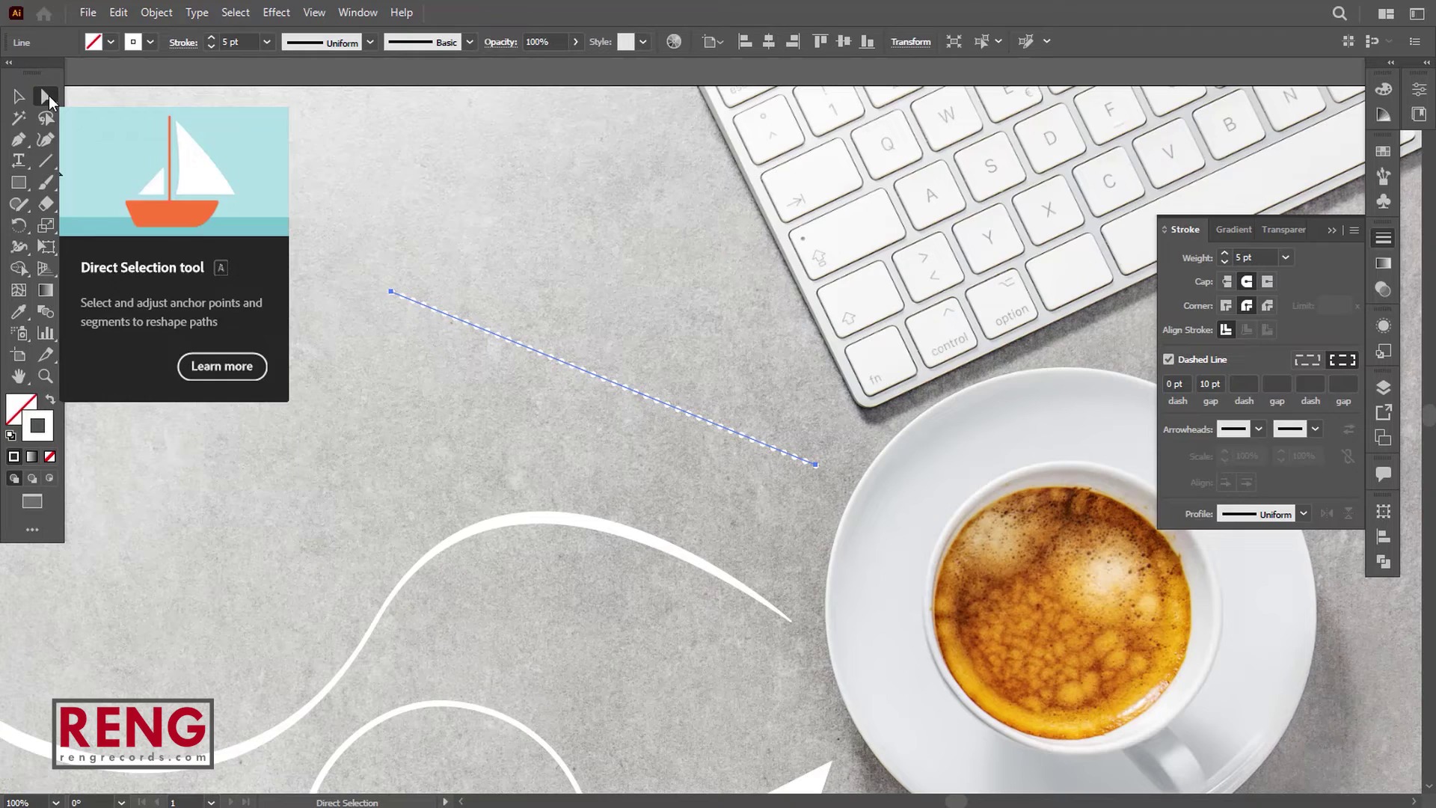
click(392, 291)
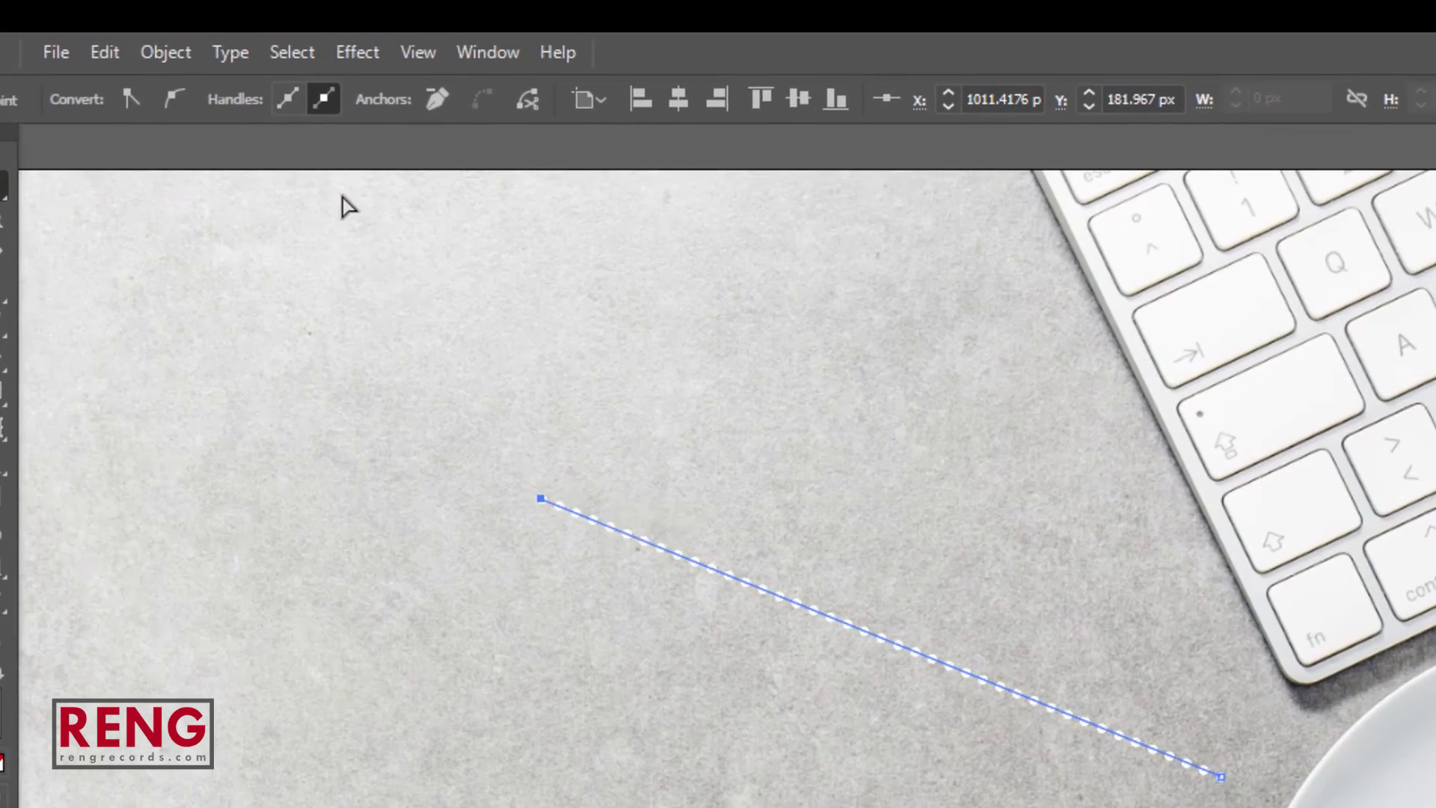
click(178, 100)
drag(540, 681, 929, 395)
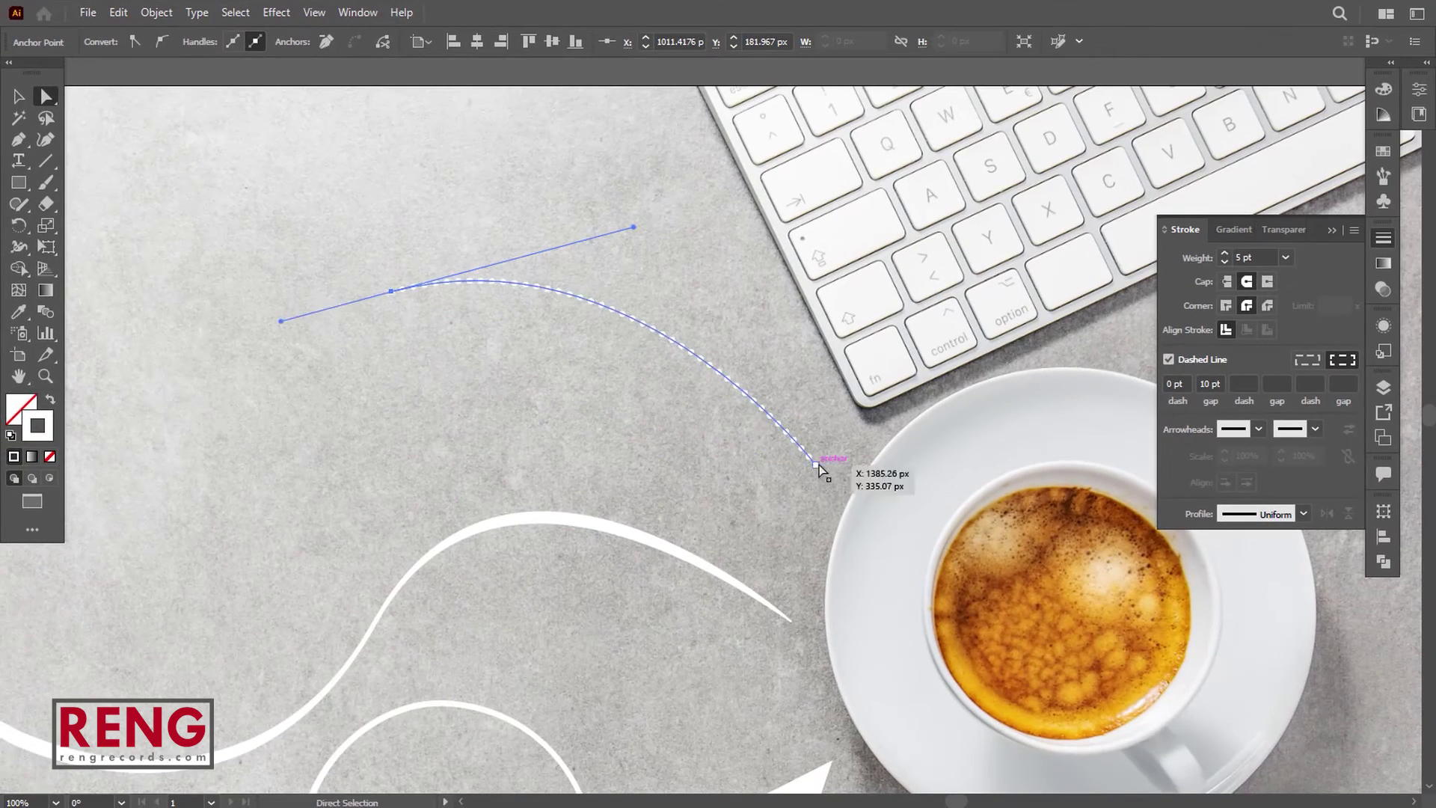
drag(634, 226, 631, 243)
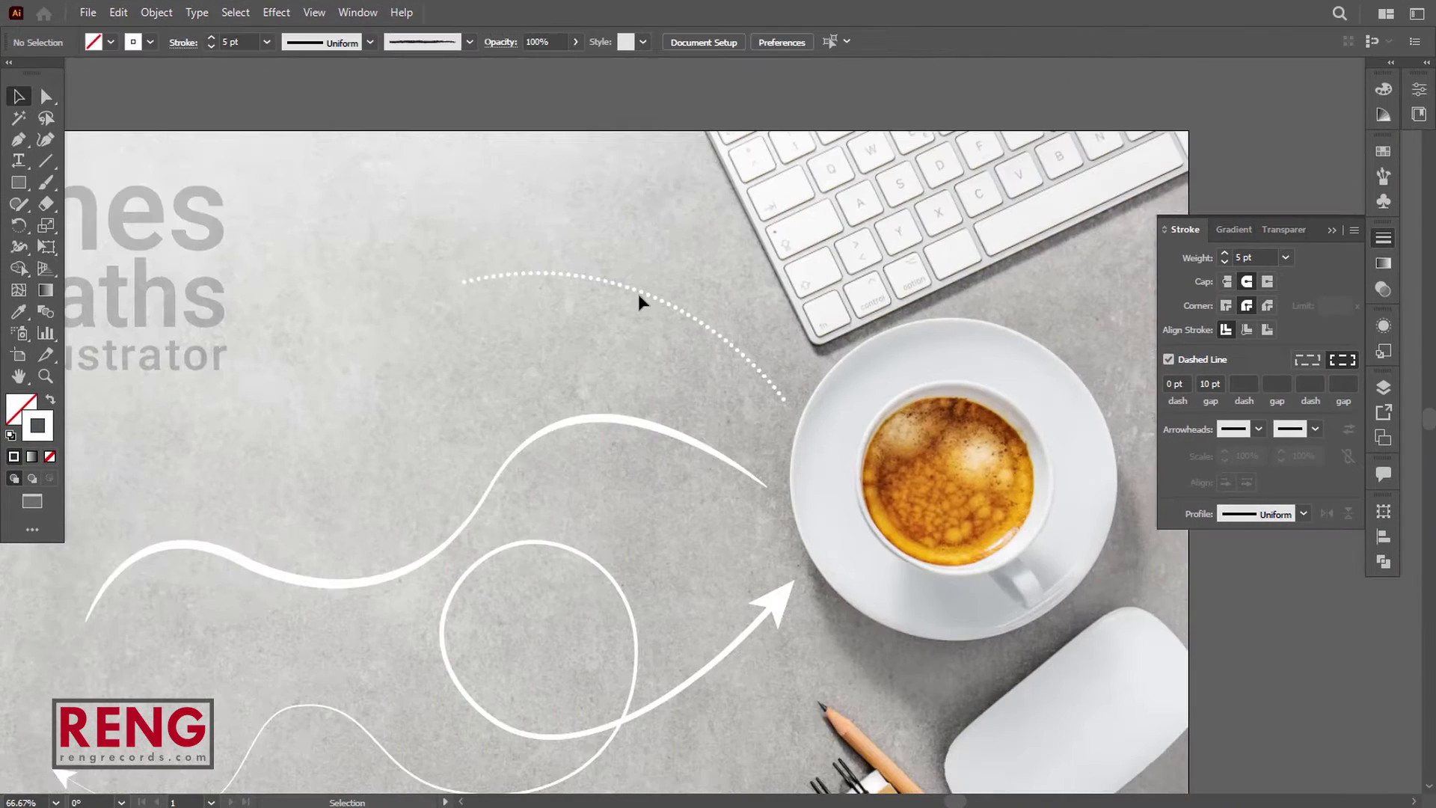
Duplicate the dotted arc below the original, then enlarge and rotate the copy to sit above the thick wavy line
click(639, 293)
alt+drag(663, 301, 625, 359)
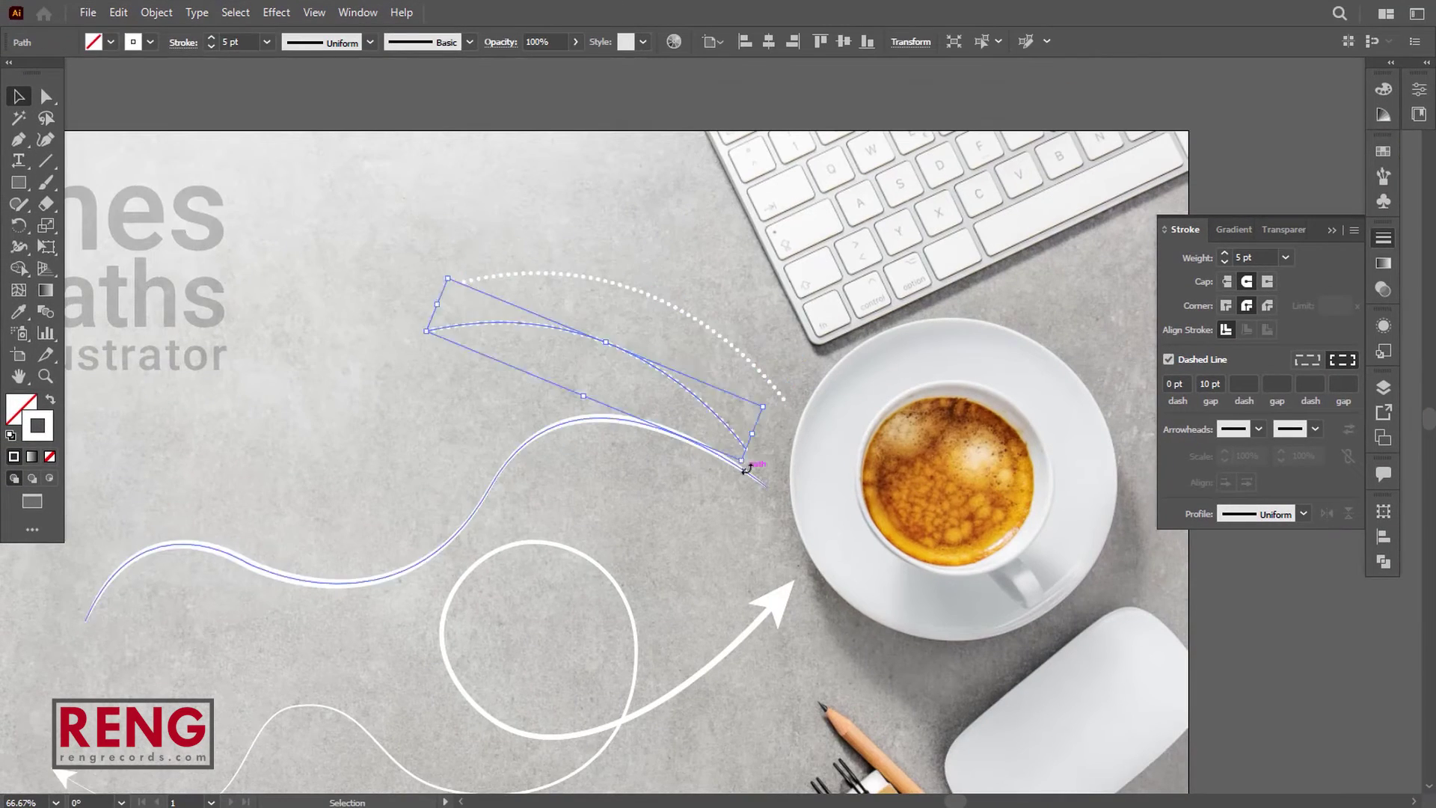
drag(747, 468, 768, 441)
drag(688, 397, 689, 380)
drag(424, 416, 355, 446)
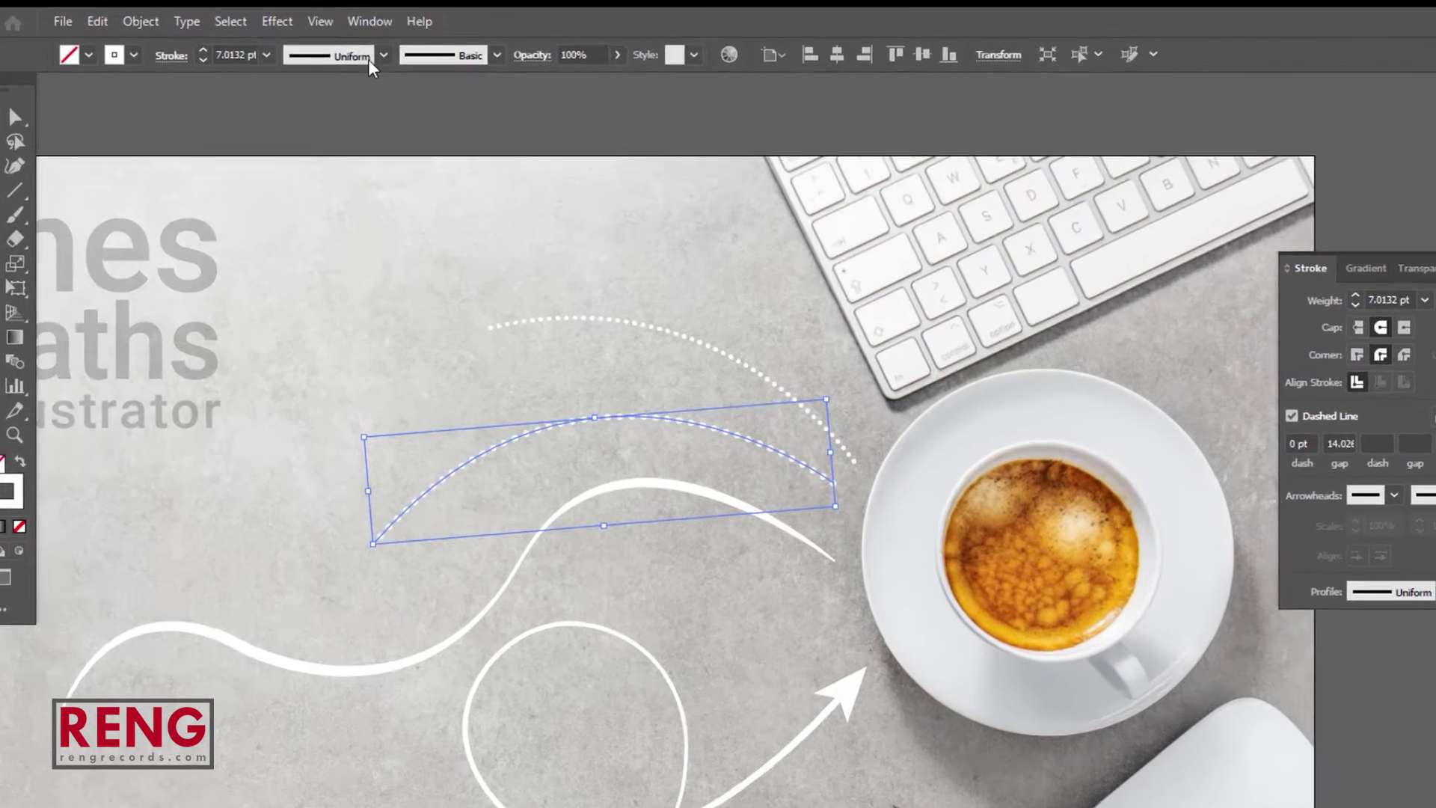
Apply the lens-shaped width profile to the lower dotted arc and increase its stroke weight
click(370, 42)
click(388, 193)
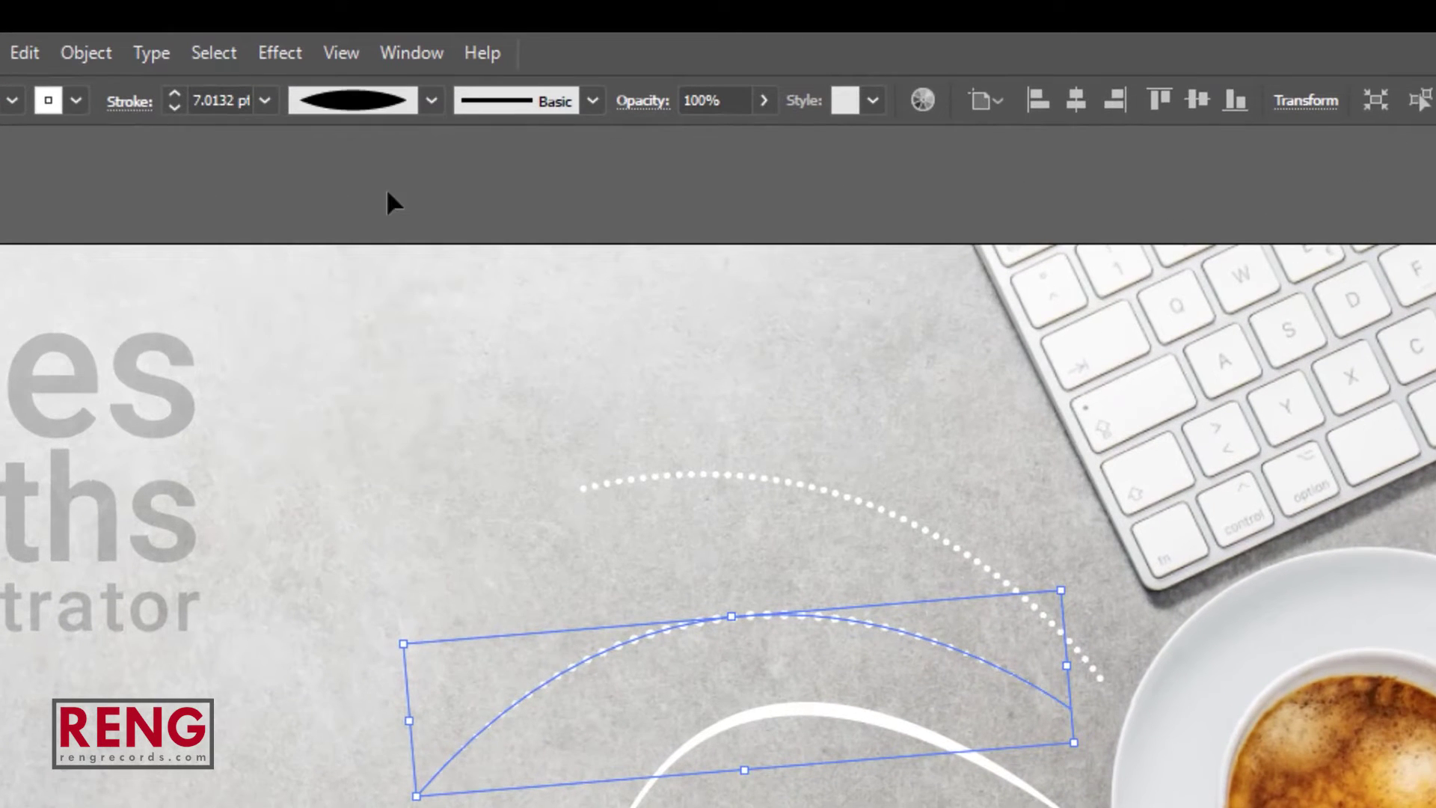
click(438, 400)
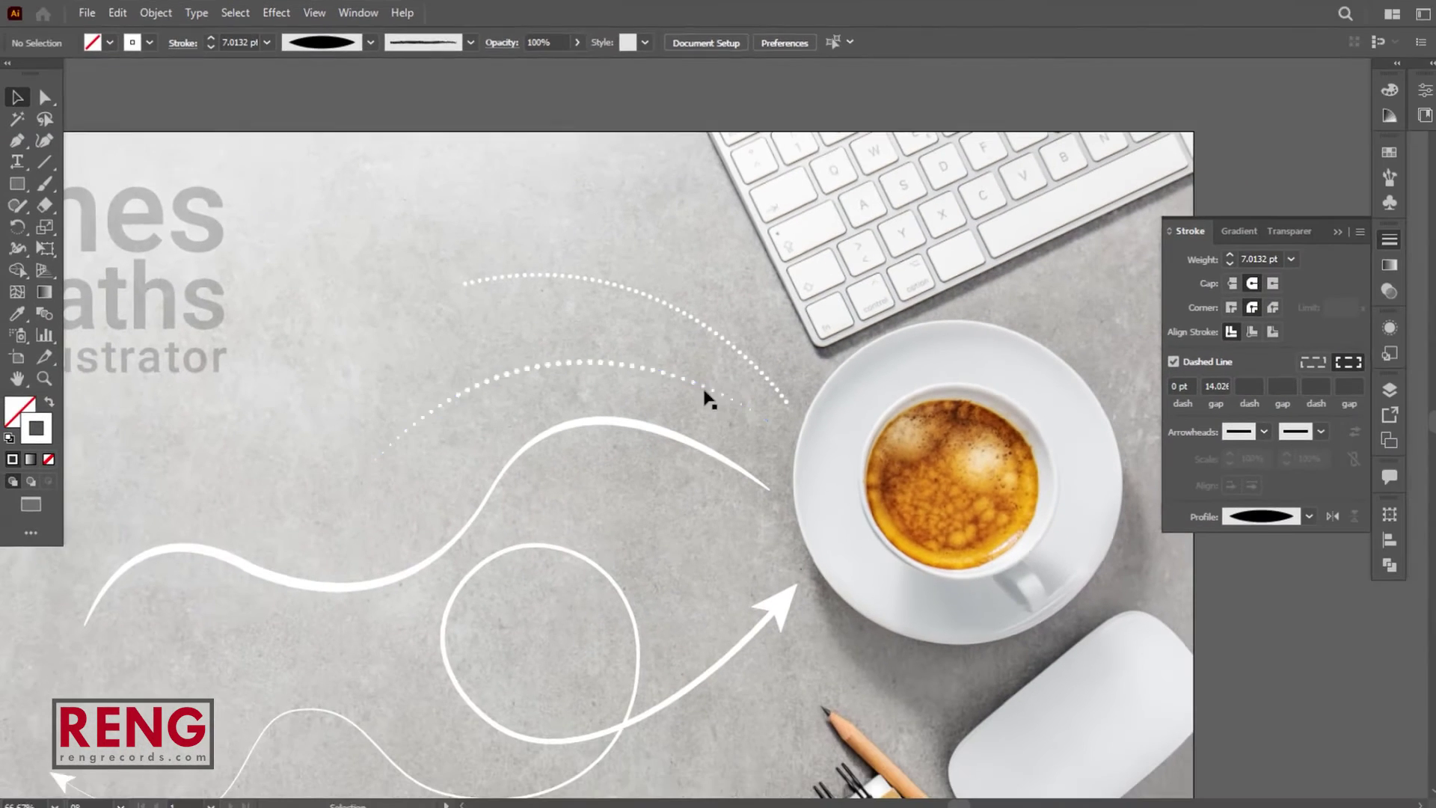
click(965, 654)
click(174, 95)
click(174, 94)
click(175, 94)
click(650, 397)
Give the upper dotted arc the double-bulge width profile and an 8 pt stroke, then deselect it
click(593, 278)
click(369, 42)
click(353, 133)
click(211, 37)
click(211, 37)
click(210, 37)
click(302, 191)
Draw a freehand wavy path with the Pencil tool from beneath the coffee cup past the notebook to the artboard's lower-left area
drag(535, 379, 673, 292)
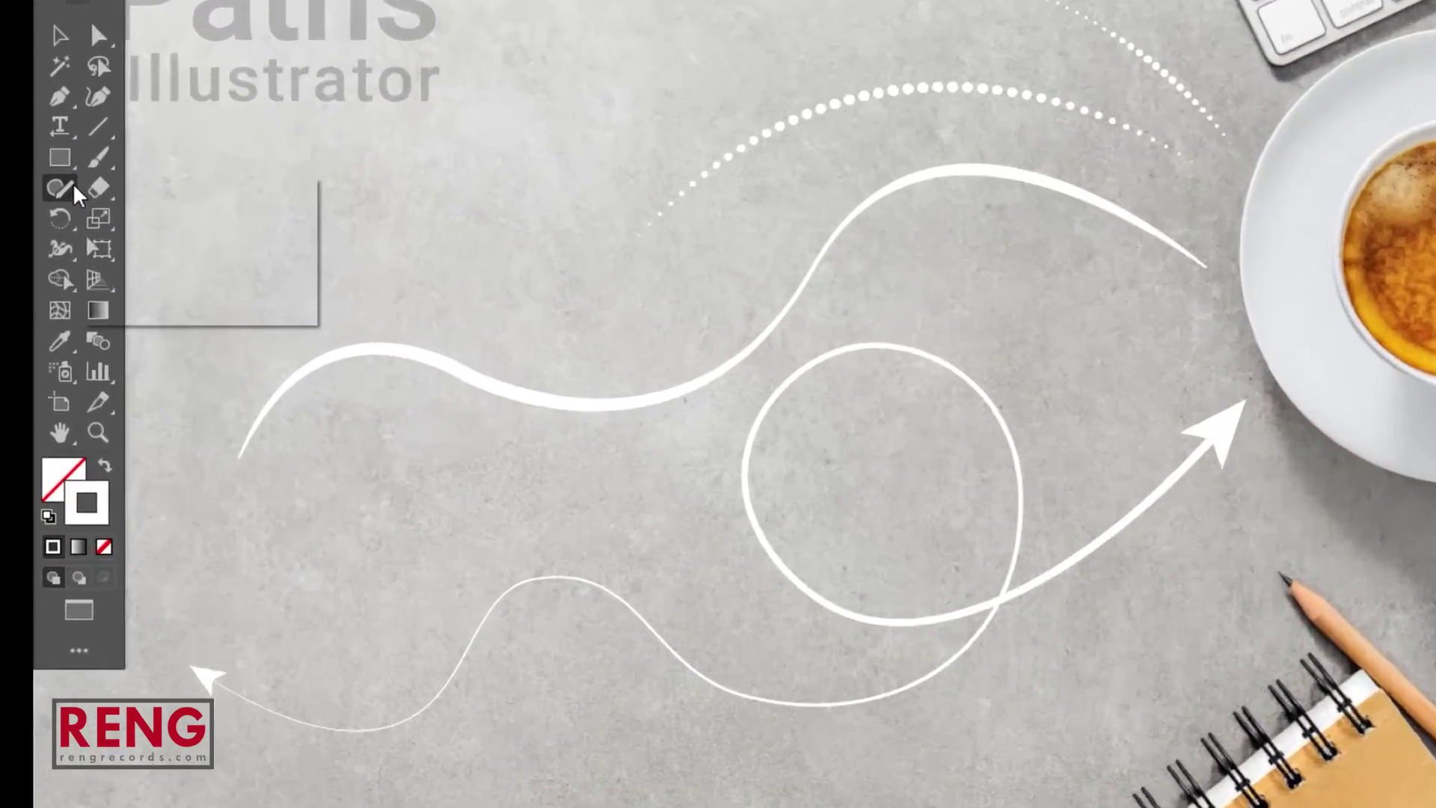
click(73, 187)
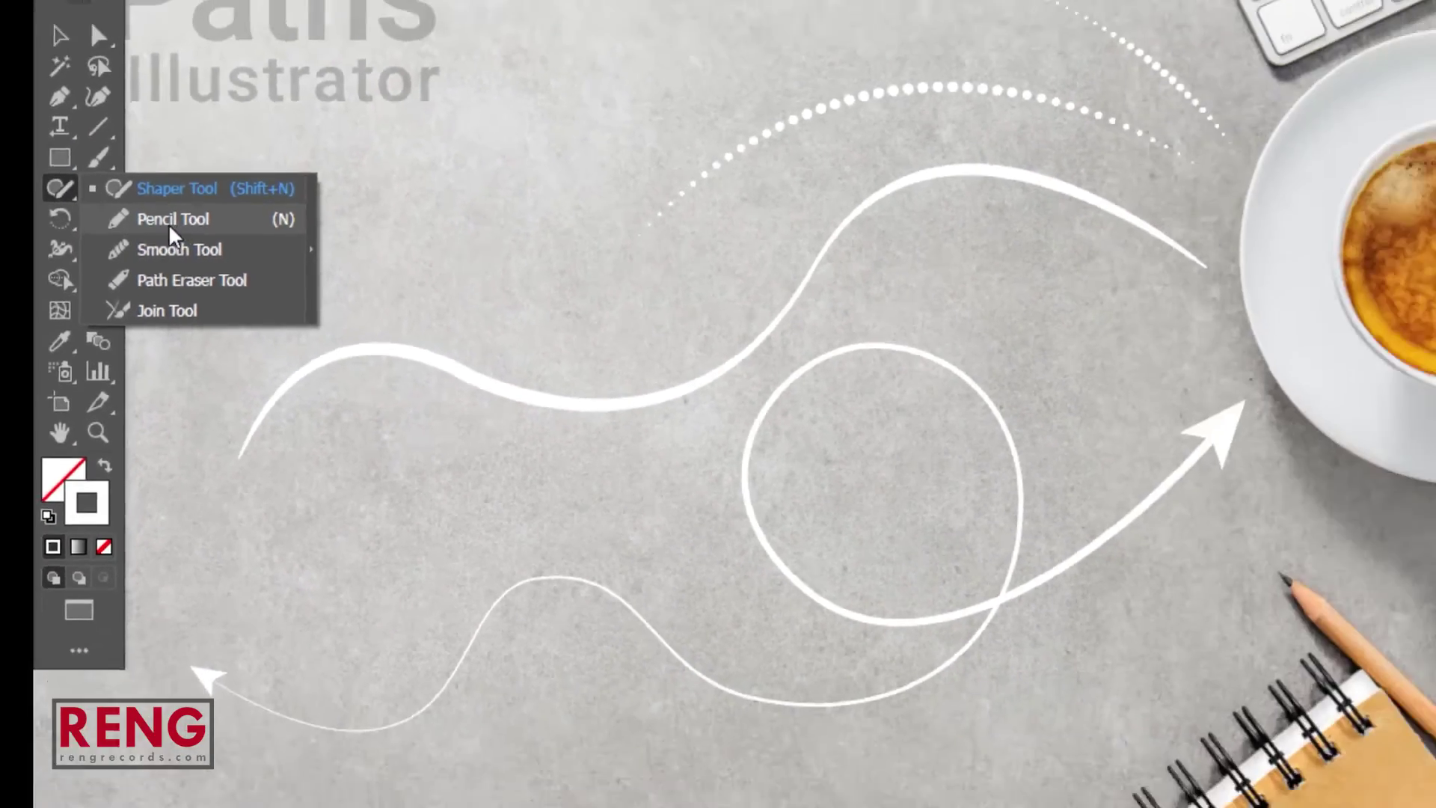
click(247, 212)
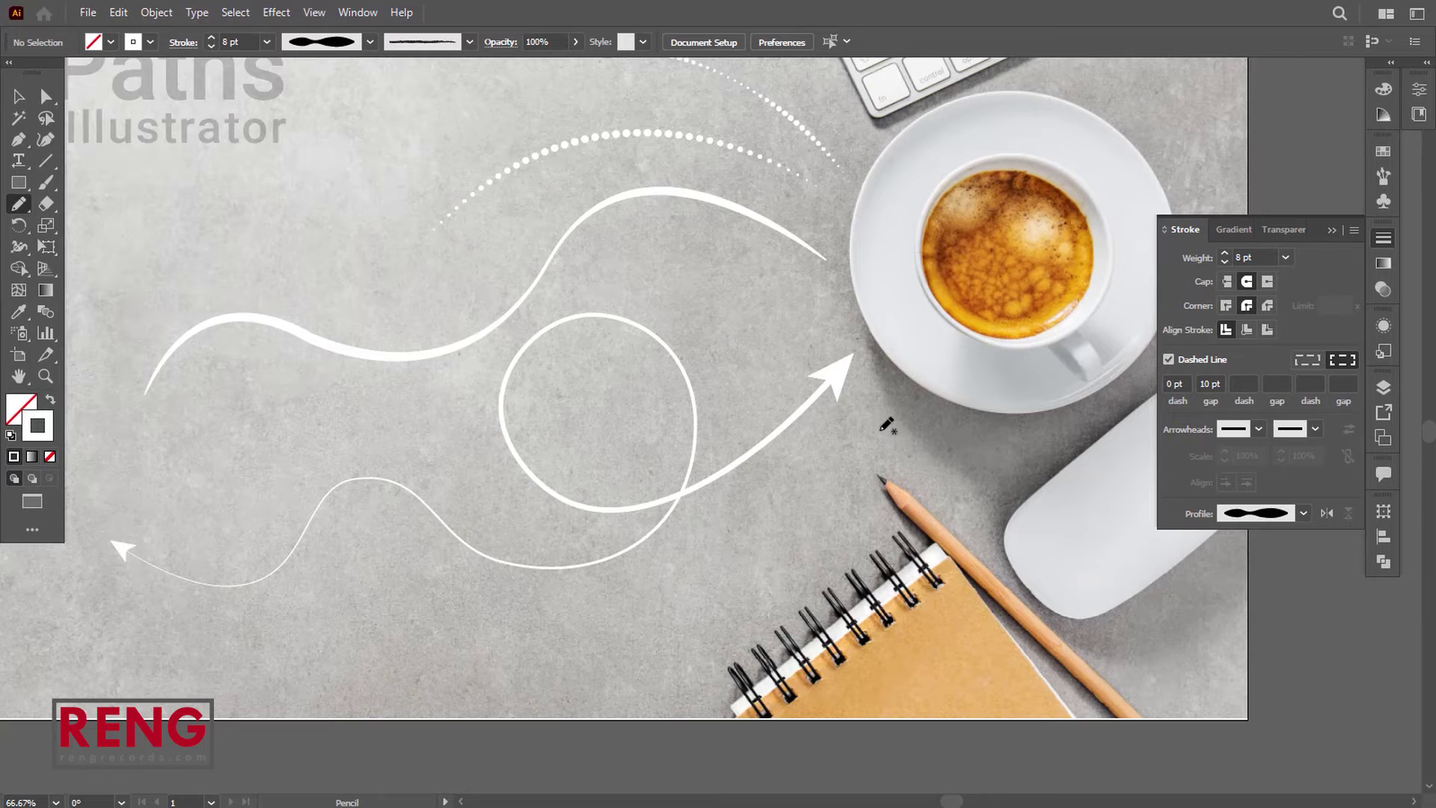
drag(639, 642, 173, 669)
click(18, 97)
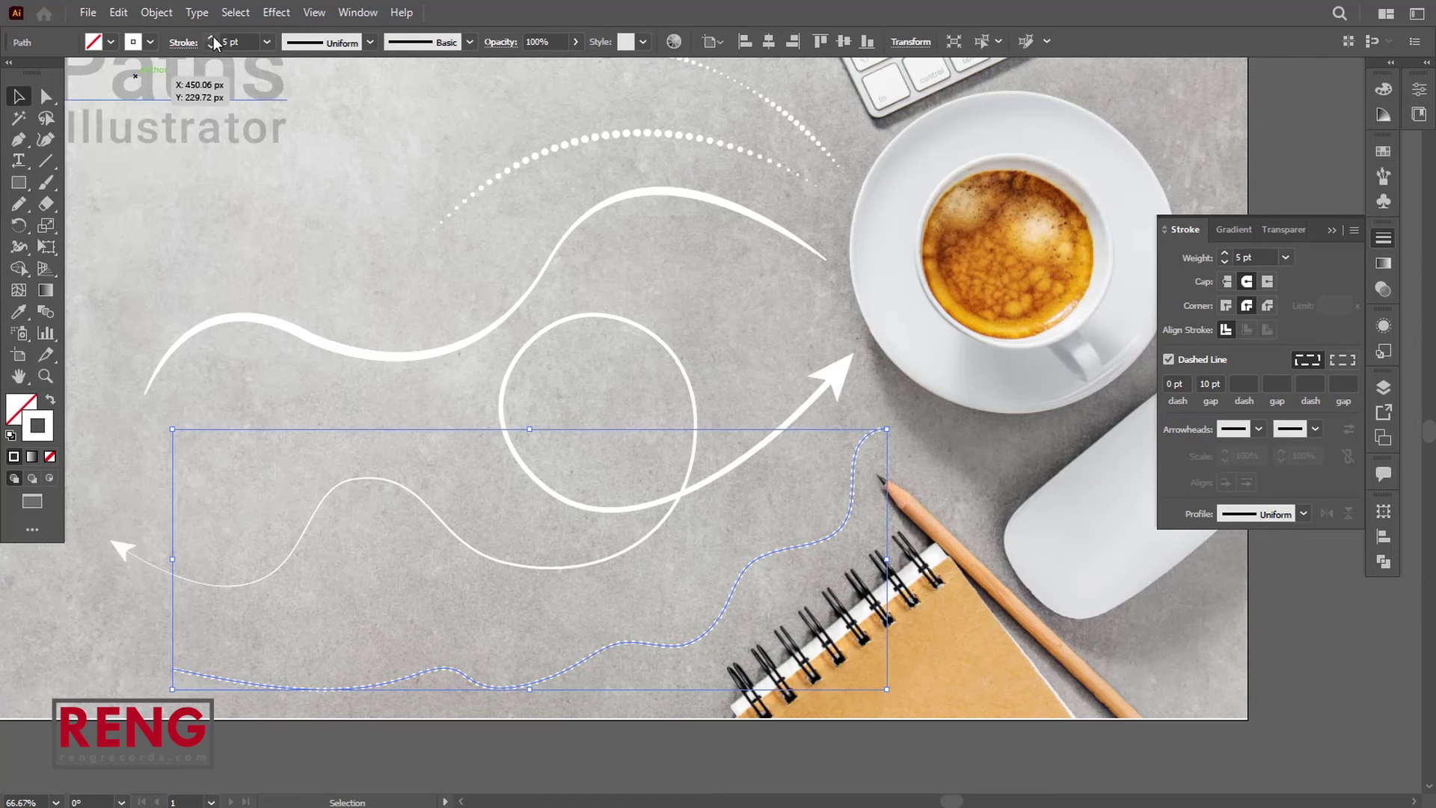
Turn off Dashed Line for the pencil path and apply the Charcoal - Pencil brush with a 3 pt stroke
click(1168, 359)
click(469, 42)
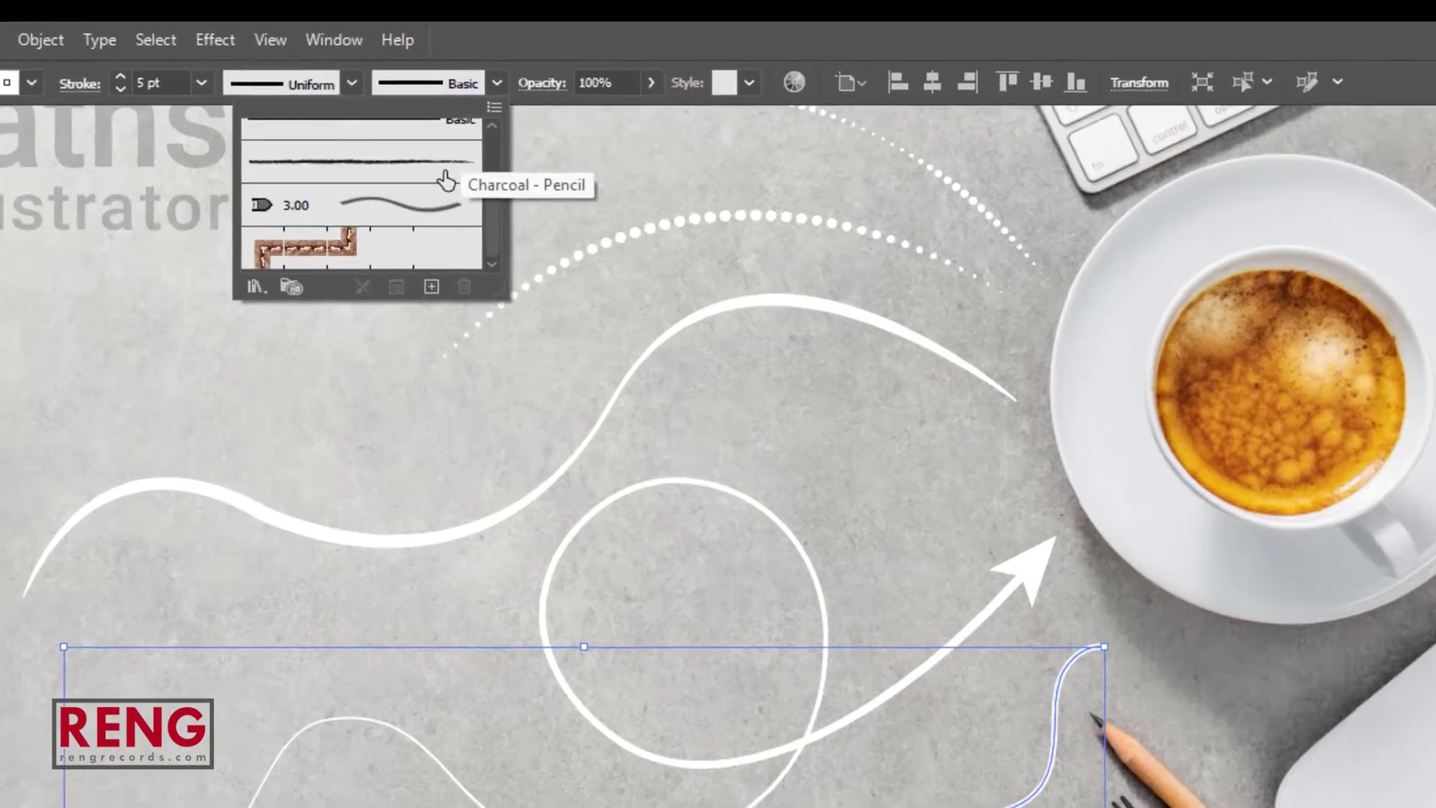
click(435, 107)
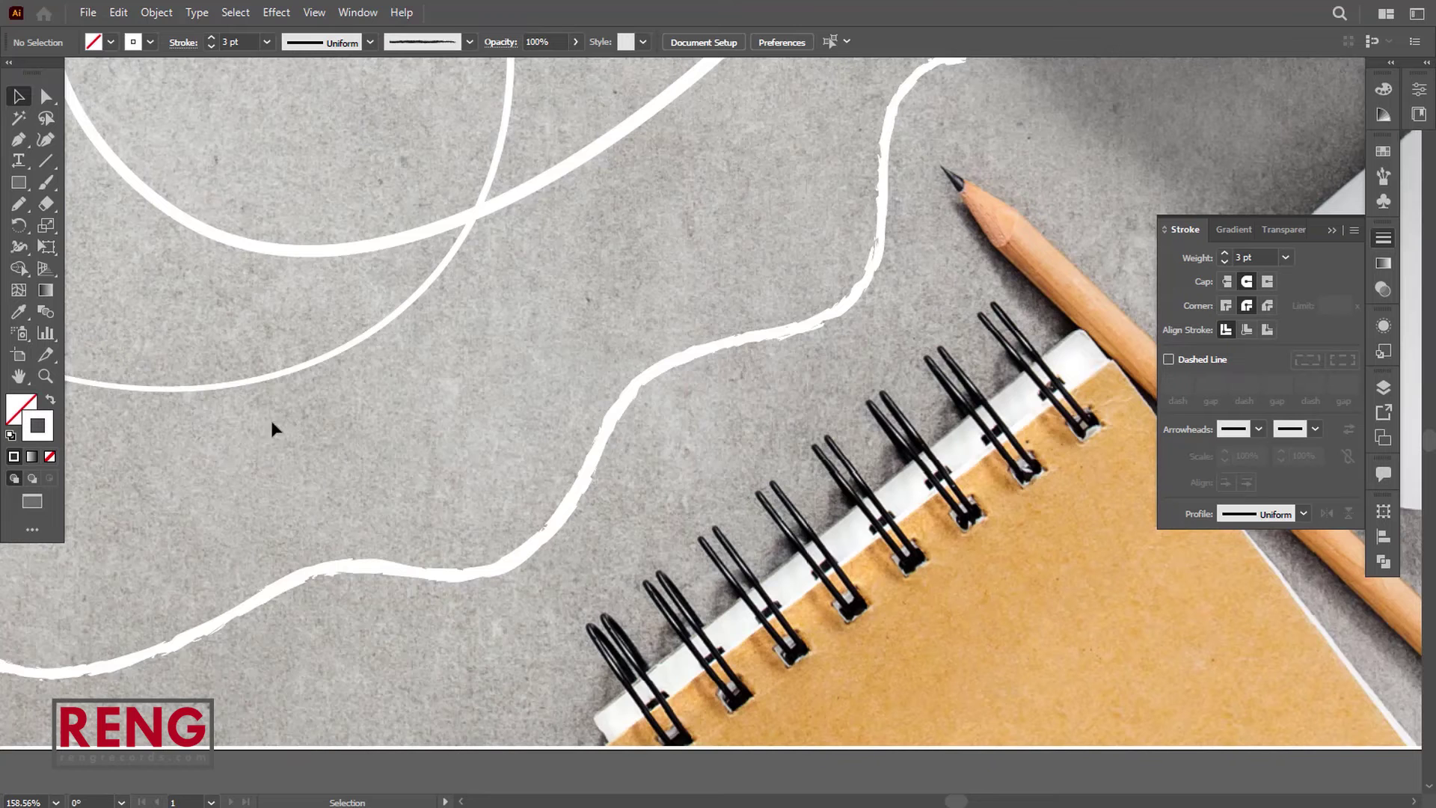
Change the pencil path's brush to the 3.00 bristle brush and apply the lens-shaped width profile
click(590, 473)
click(470, 42)
click(420, 138)
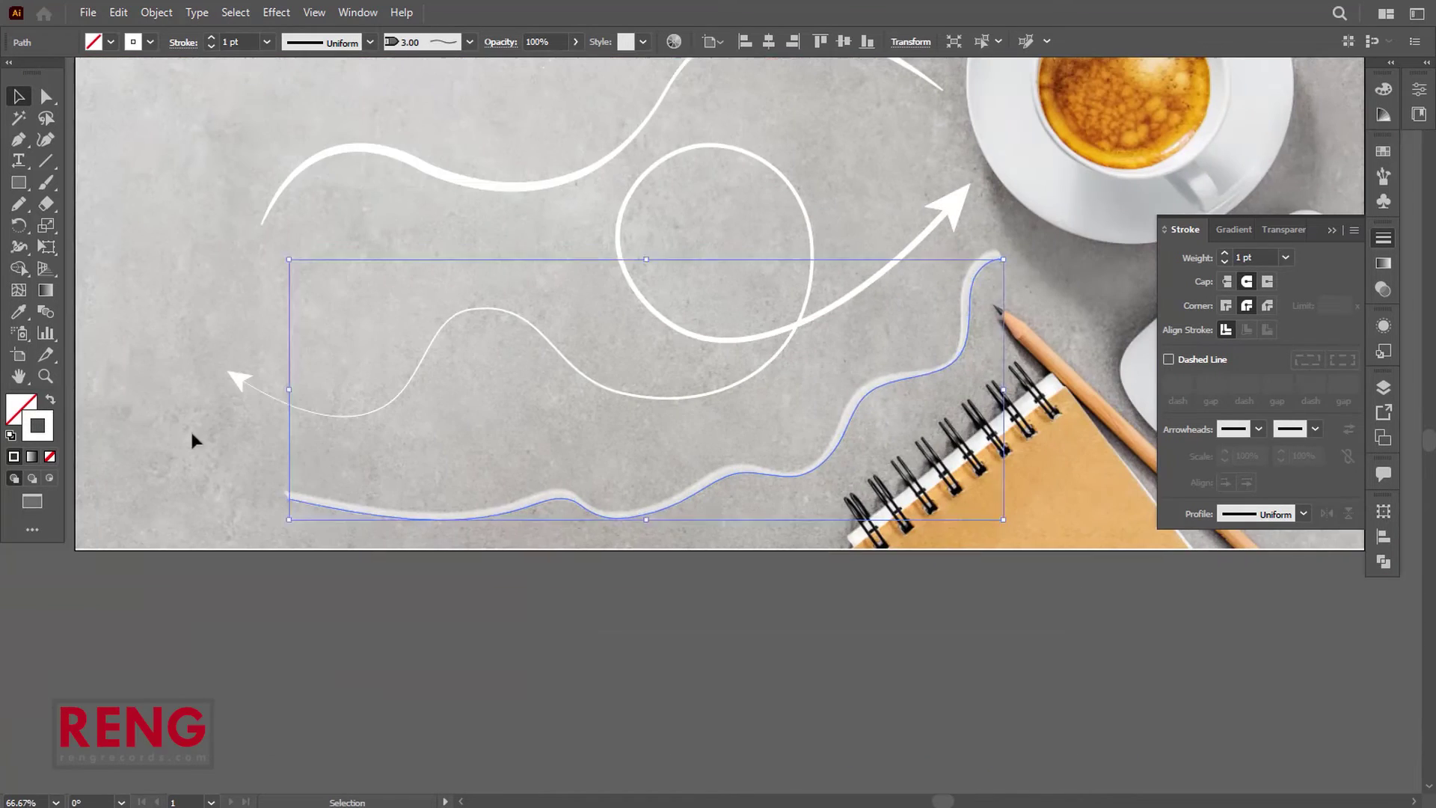
click(370, 42)
click(325, 101)
key(ctrl+minus)
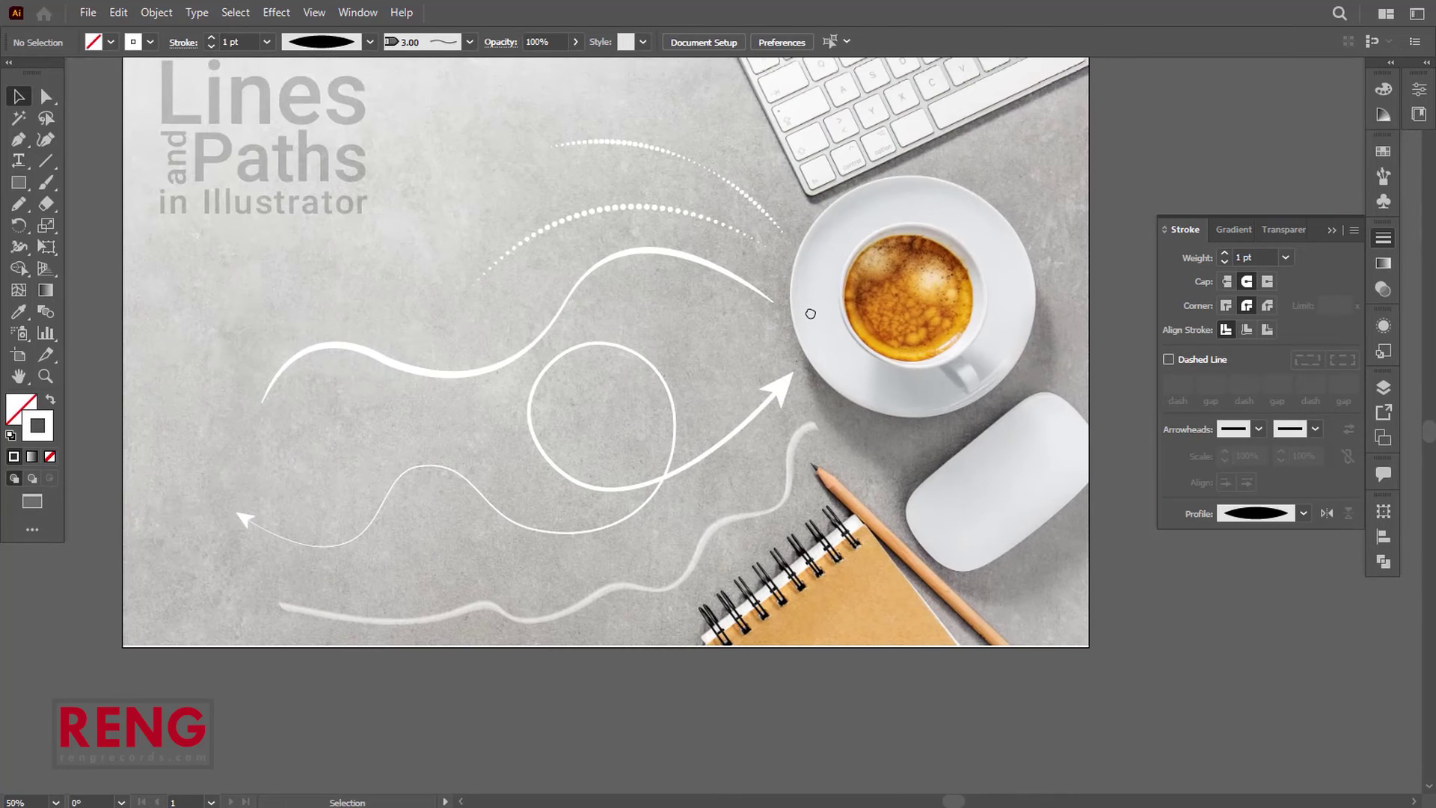
Draw a circle about 56 px across with the Ellipse tool between the upper dotted arc and the keyboard
key(ctrl+0)
drag(19, 182, 70, 222)
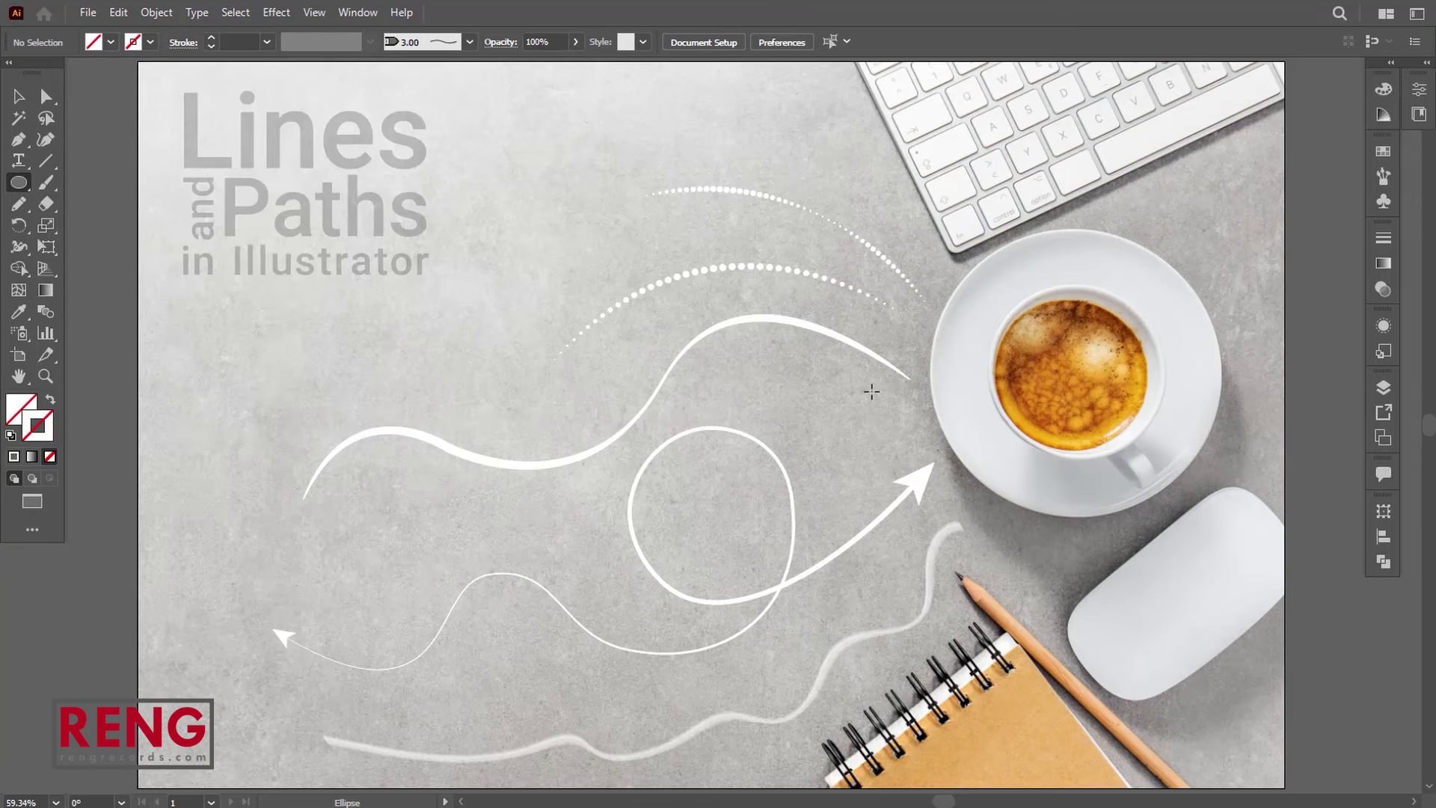
click(924, 403)
drag(743, 311, 814, 362)
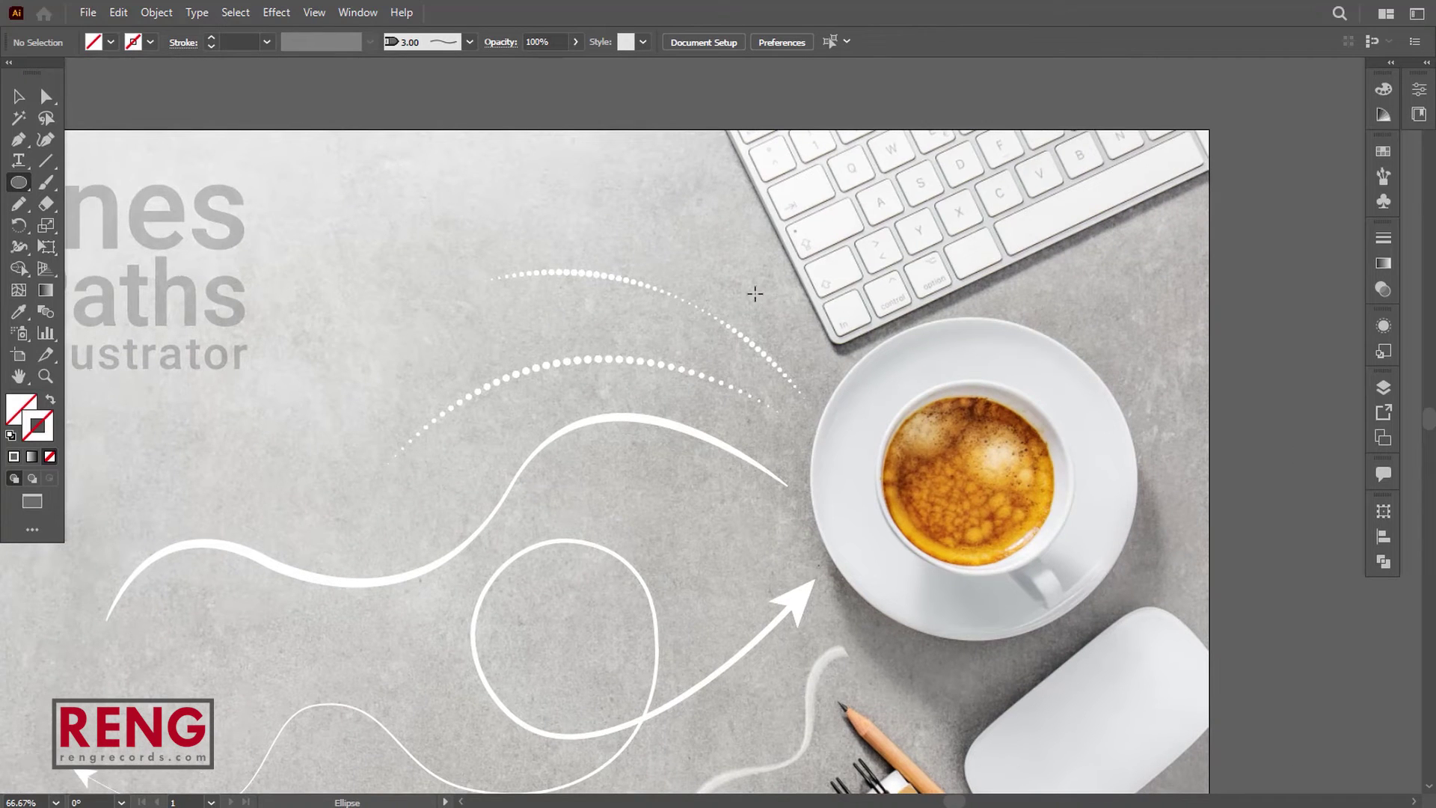
drag(761, 306, 797, 335)
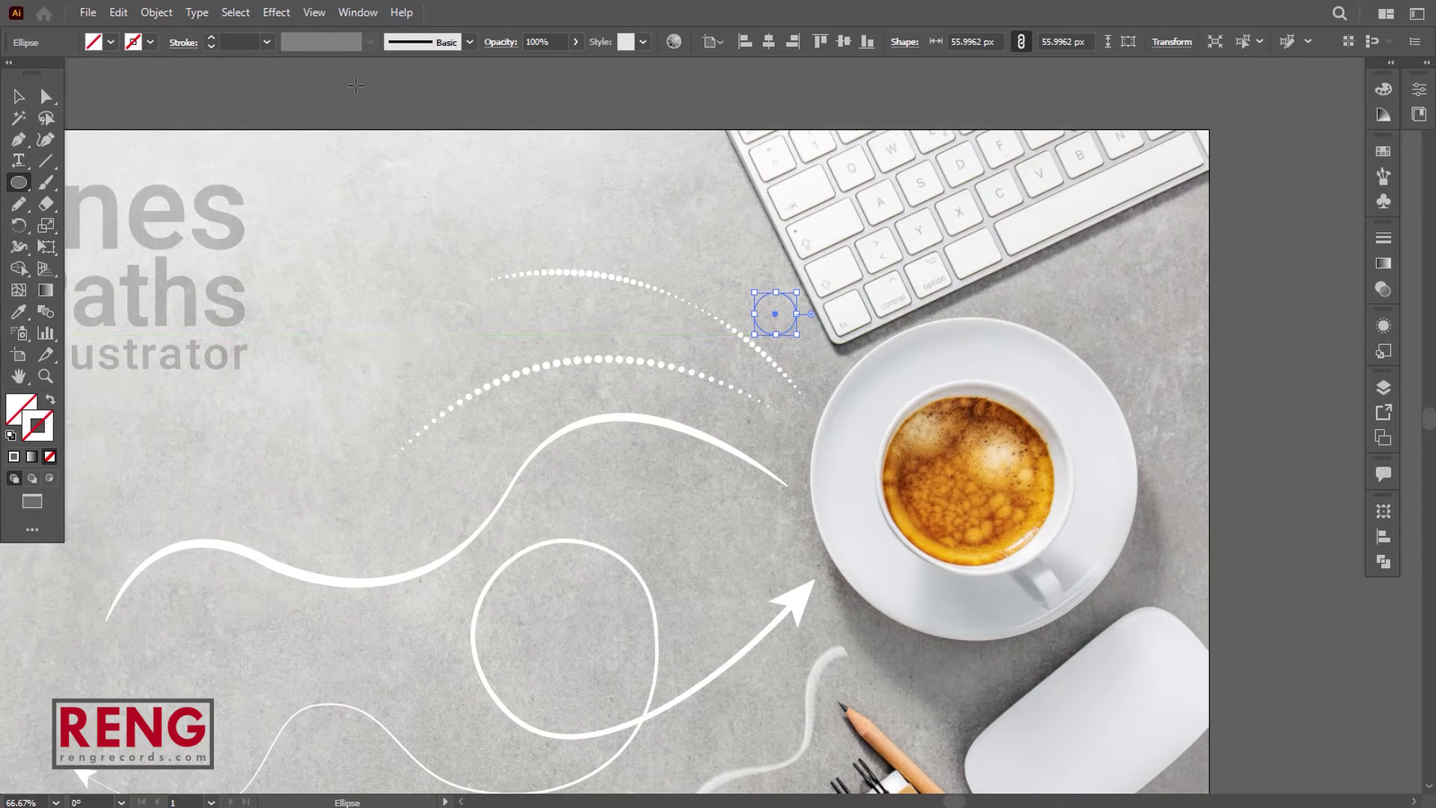
Give the small circle a white 5 pt stroke and move it above the upper dotted arc
click(210, 38)
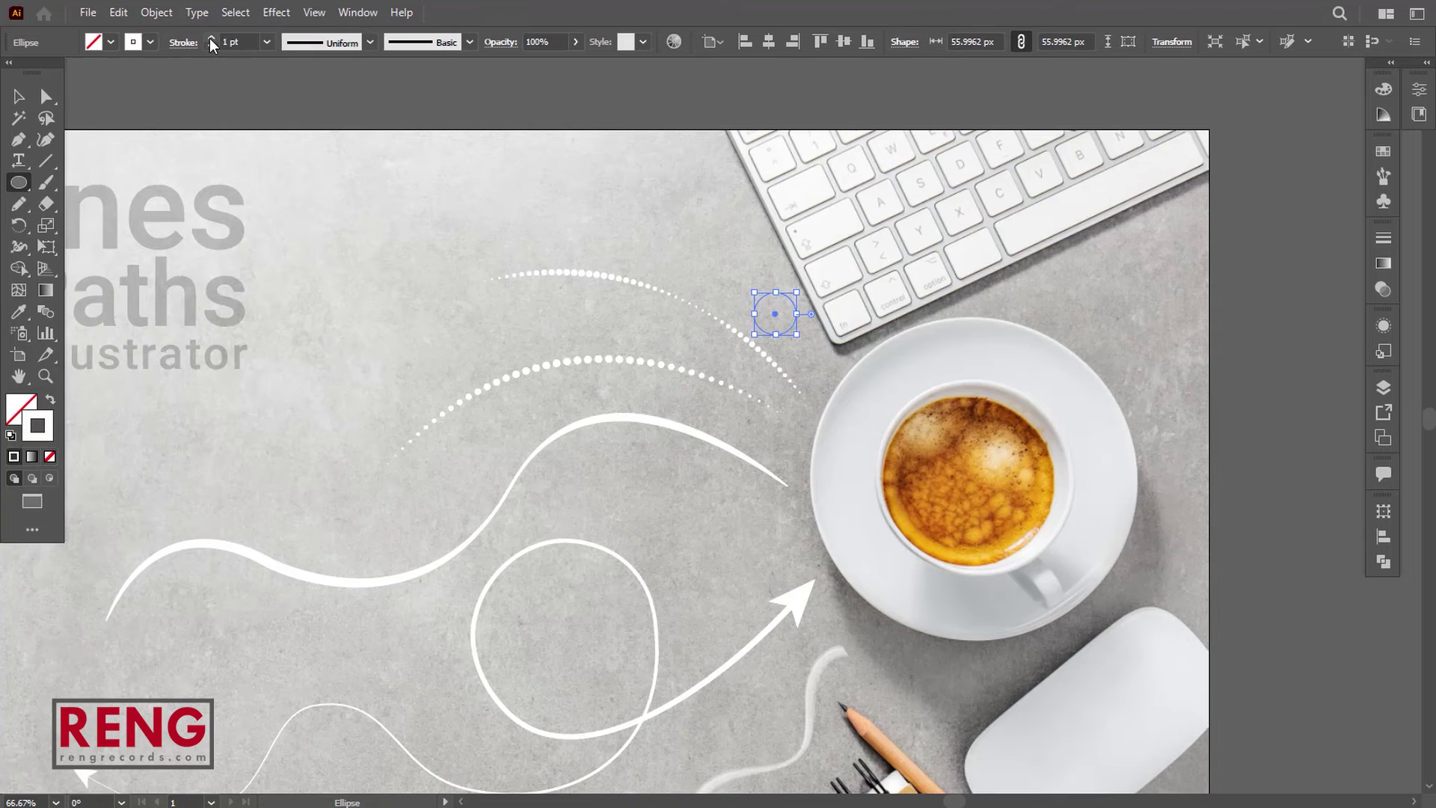
click(210, 38)
click(210, 38)
click(19, 96)
click(648, 212)
drag(774, 336, 882, 338)
drag(882, 338, 688, 442)
Try the tapered and half-round width profiles on the small circle, then apply the double-bulge profile
click(652, 395)
click(369, 42)
click(317, 183)
click(370, 42)
click(322, 237)
click(369, 42)
click(336, 98)
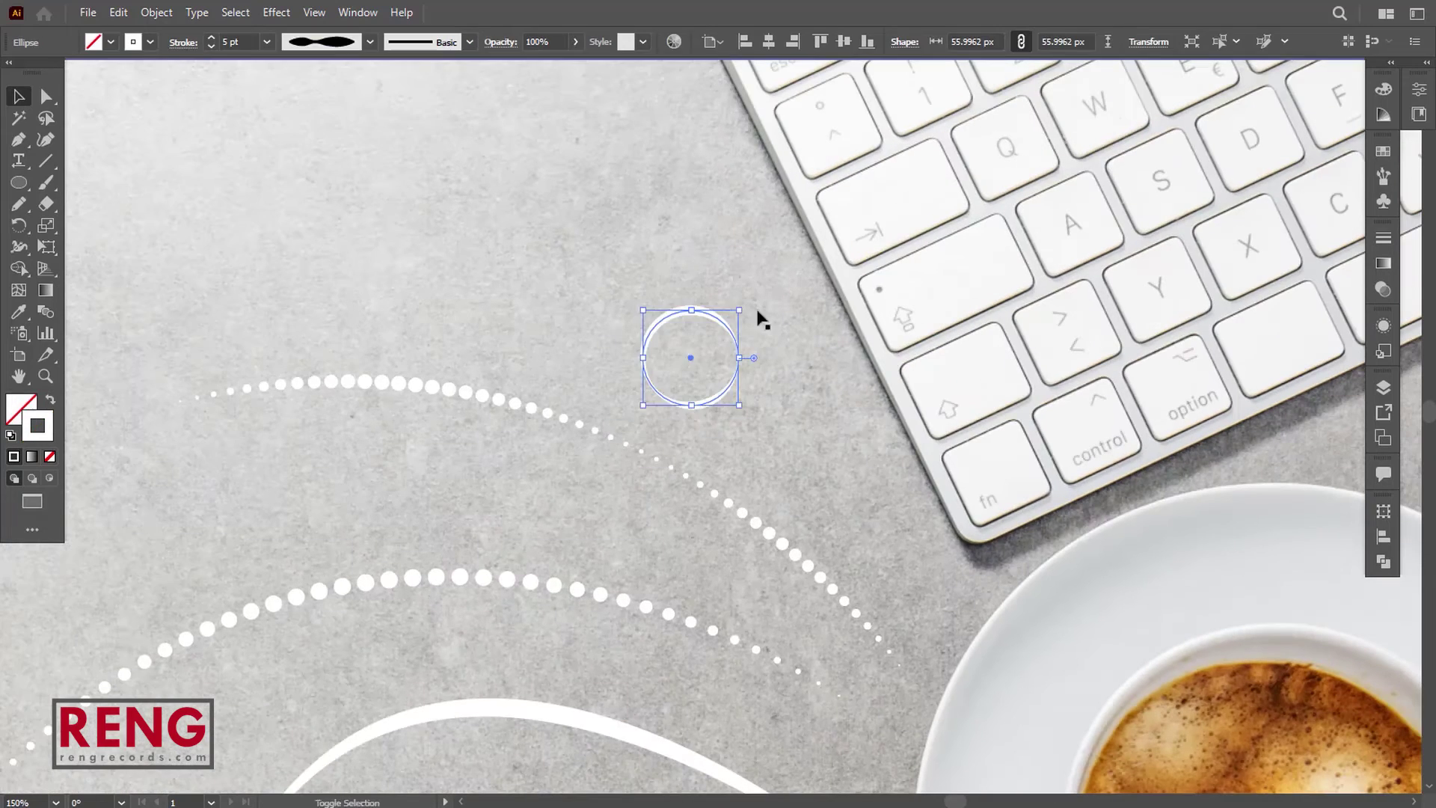
Arrange differently sized copies of the circle in a row above the upper dotted arc, varying their stroke weight and width profile
mouse_move(759, 317)
mouse_down()
mouse_move(721, 332)
mouse_move(709, 431)
mouse_up()
mouse_move(702, 407)
mouse_down()
mouse_move(750, 434)
mouse_move(665, 353)
mouse_move(661, 326)
mouse_up()
double_click(212, 37)
click(369, 42)
click(322, 98)
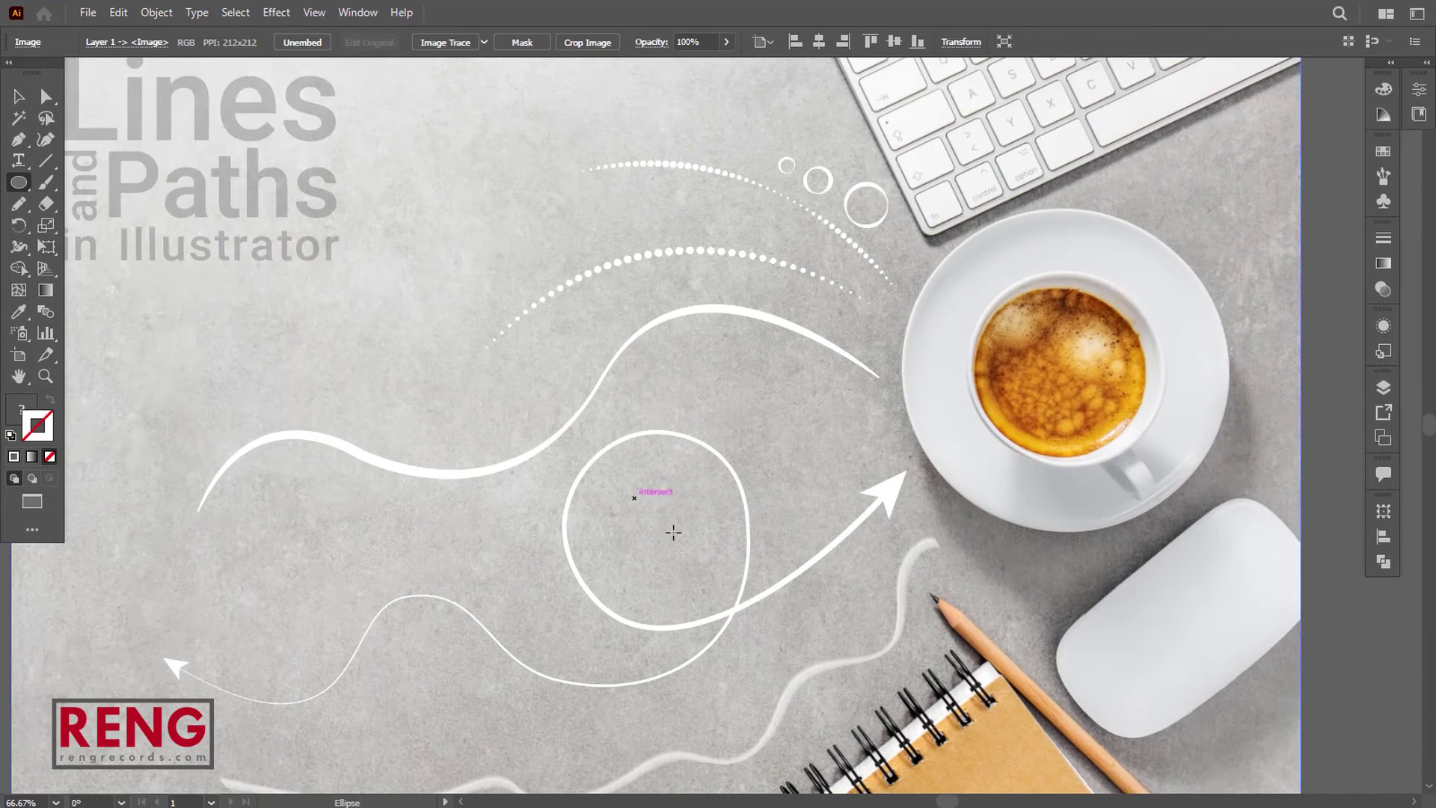
Draw a circle about 85 px across inside the loop, with a 7 pt stroke and Dashed Line turned on
drag(634, 498, 699, 558)
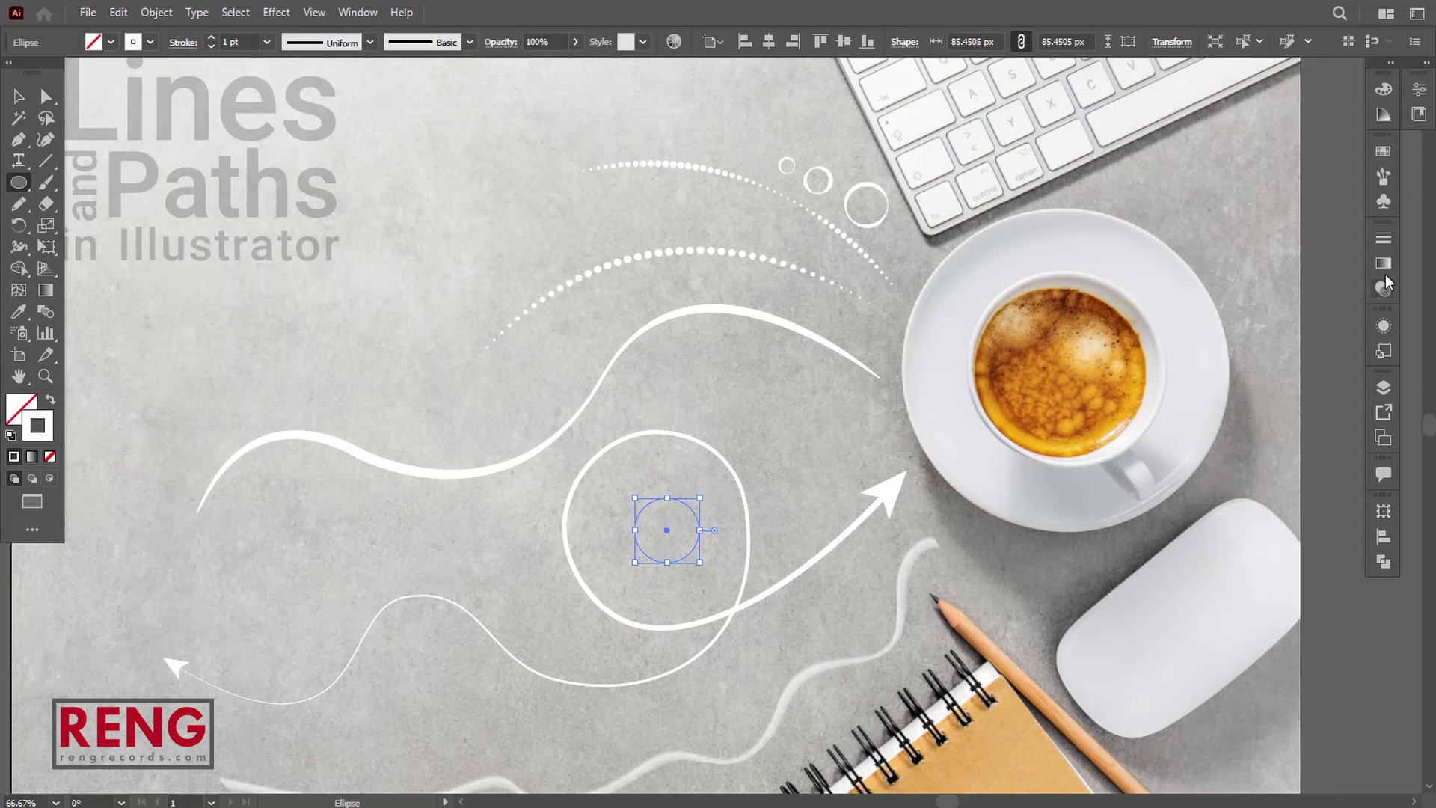
click(1382, 236)
click(1168, 360)
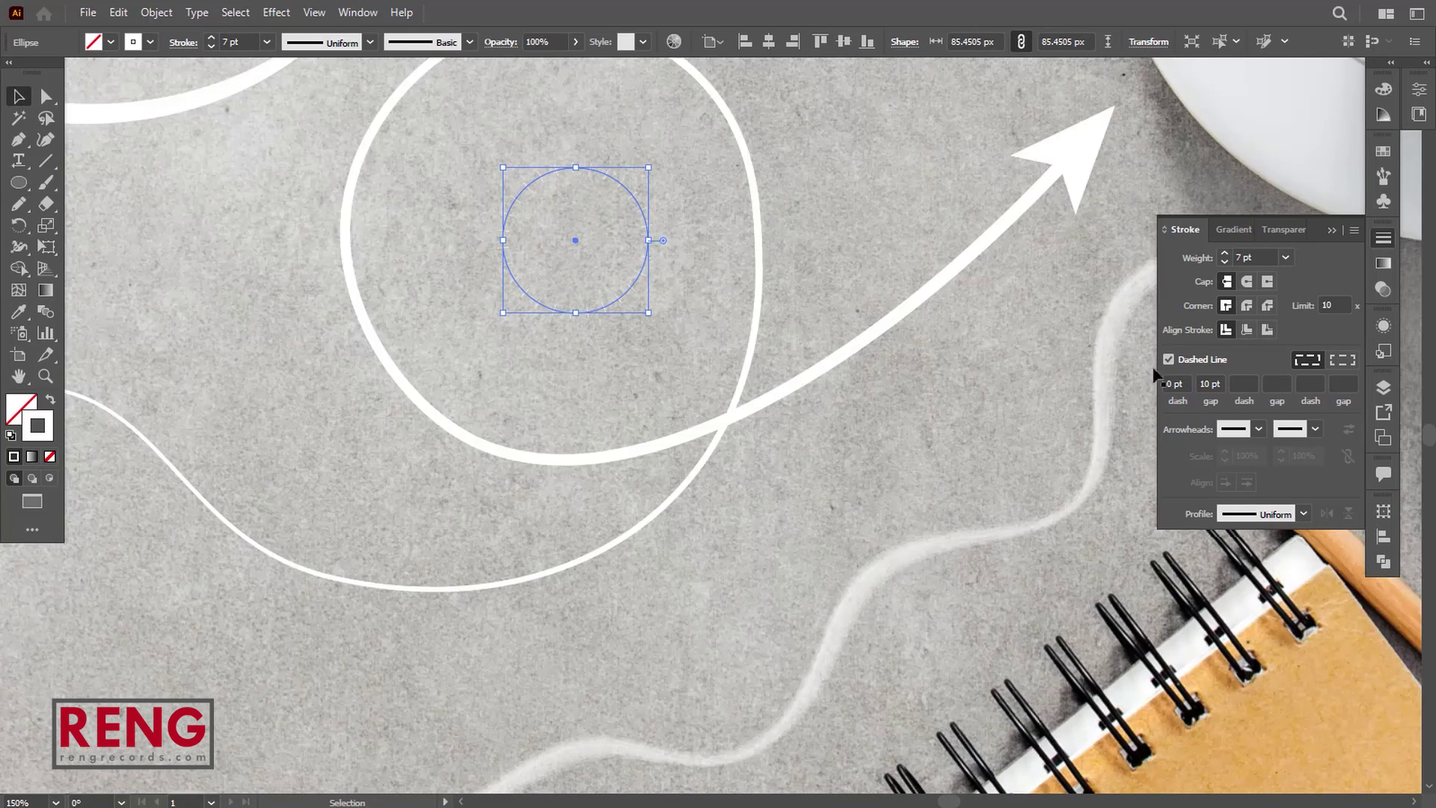
Set the dashed circle's dash to 5 pt and apply a round cap and round corner join
key(Up)
key(Up)
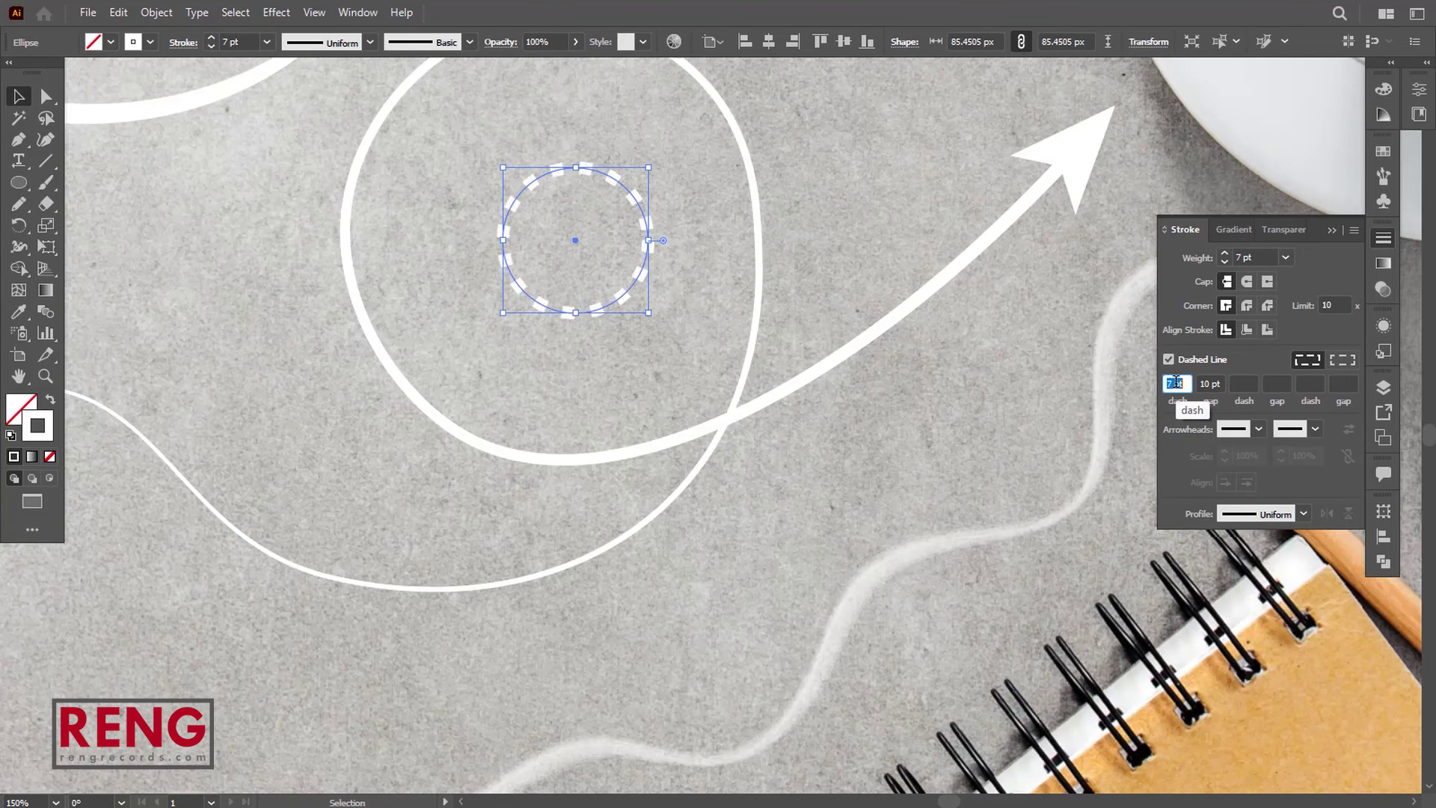
click(1246, 281)
click(1246, 305)
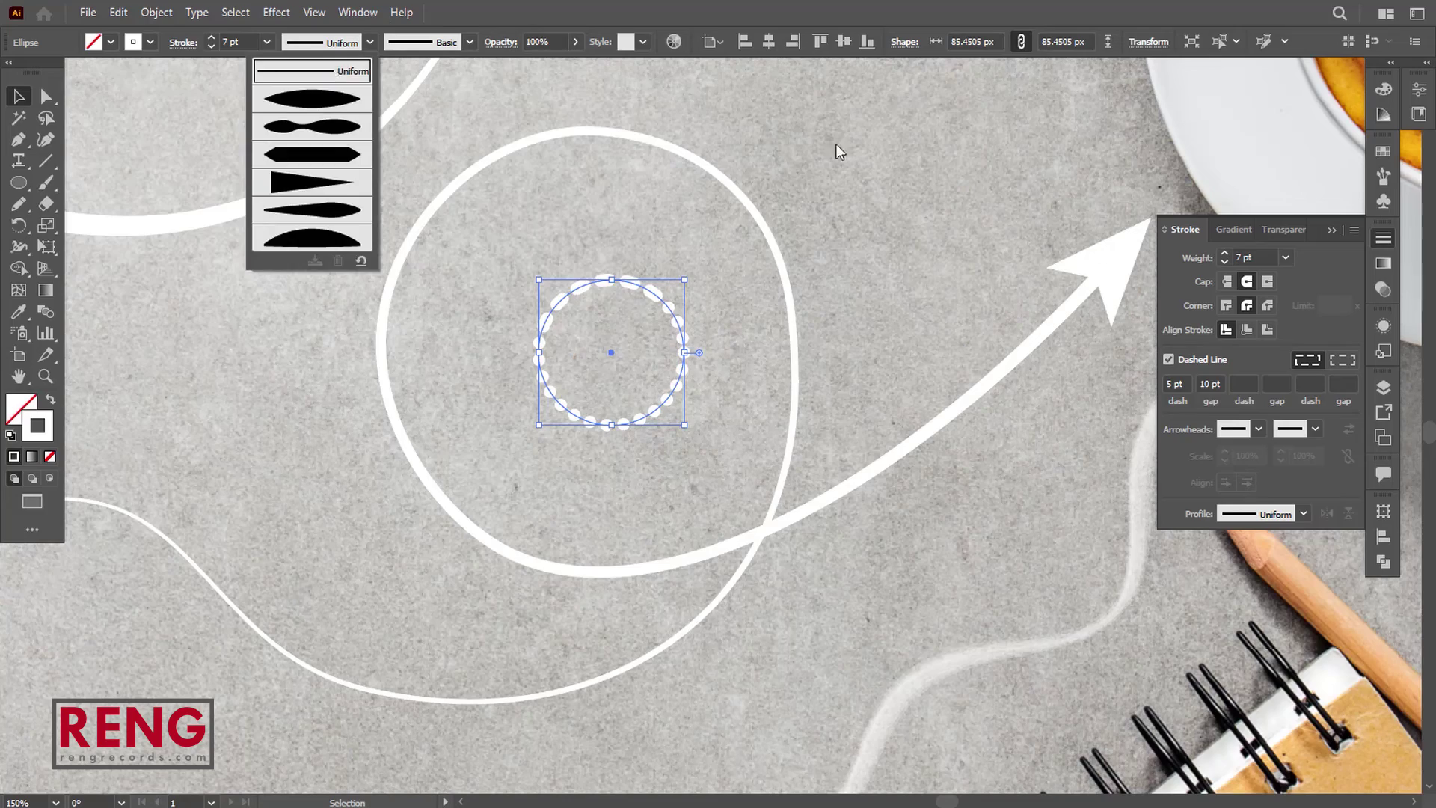
Place smaller copies of the circle, dotted with a 0 pt dash, outside the loop toward the coffee cup
drag(686, 350, 964, 237)
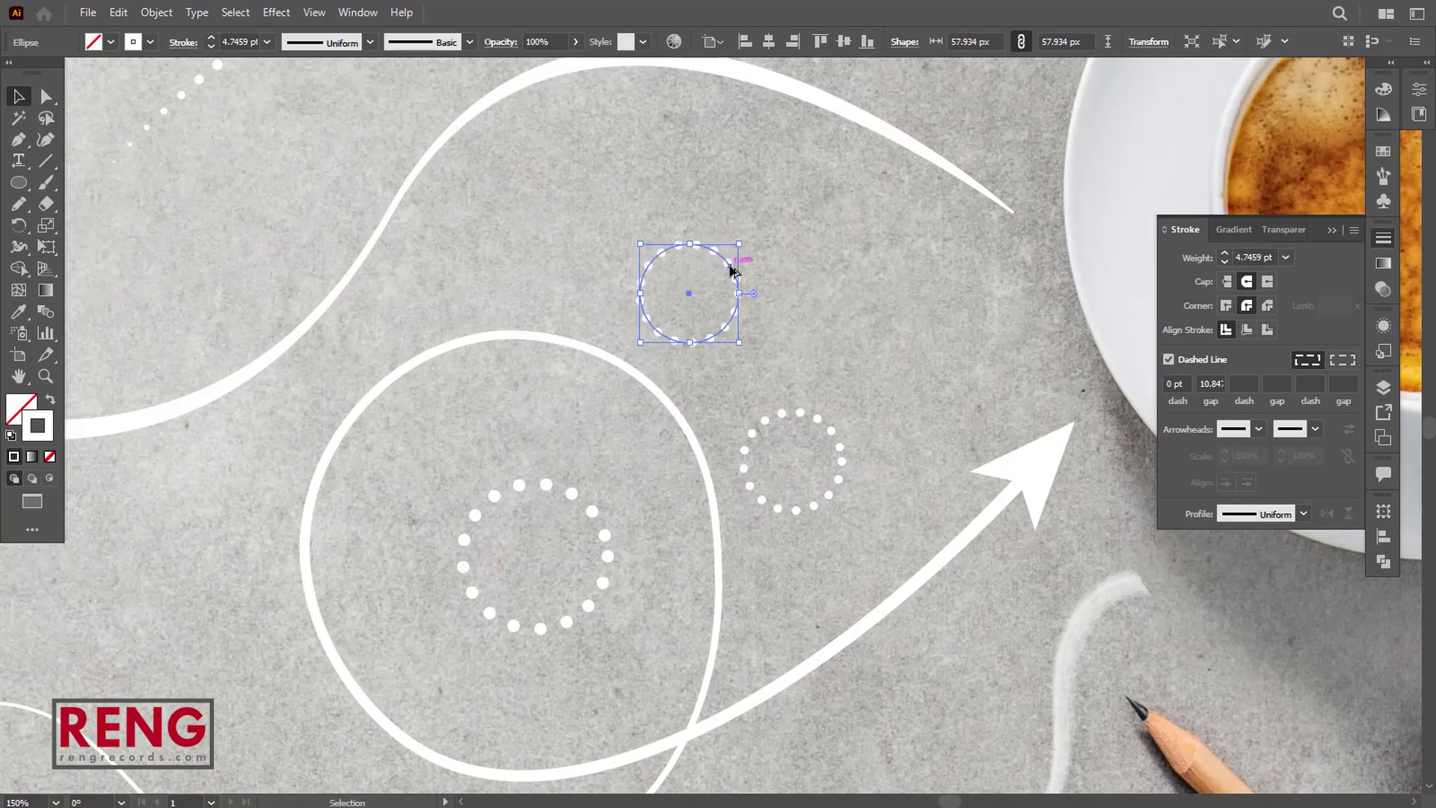
drag(730, 269, 711, 266)
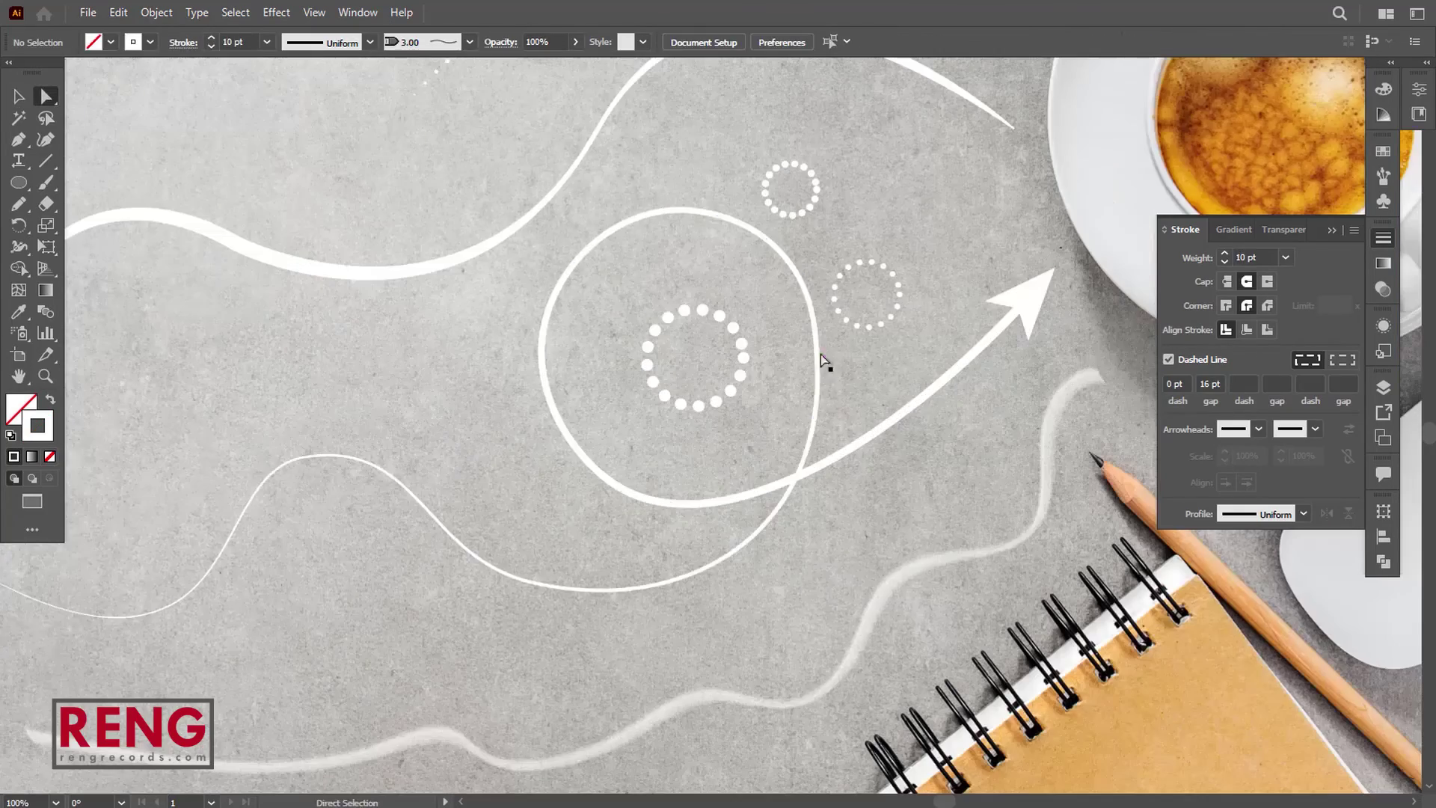
Adjust the handles of the arrow path's lower loop anchor with the Direct Selection tool to round out the loop
click(625, 485)
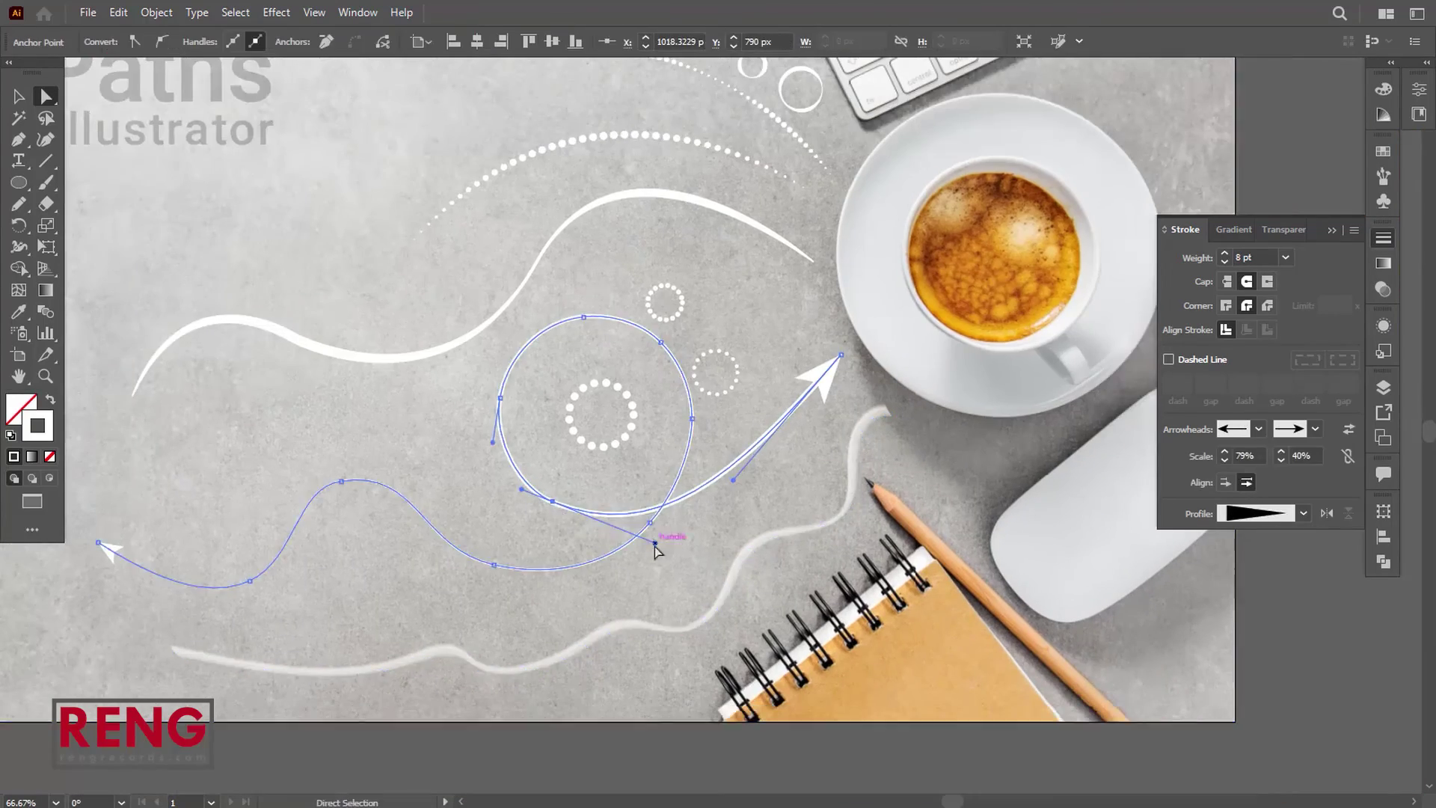
key(v)
Place further reduced copies of the small dotted circle above the arrowhead and beside the upper dotted arc
click(680, 308)
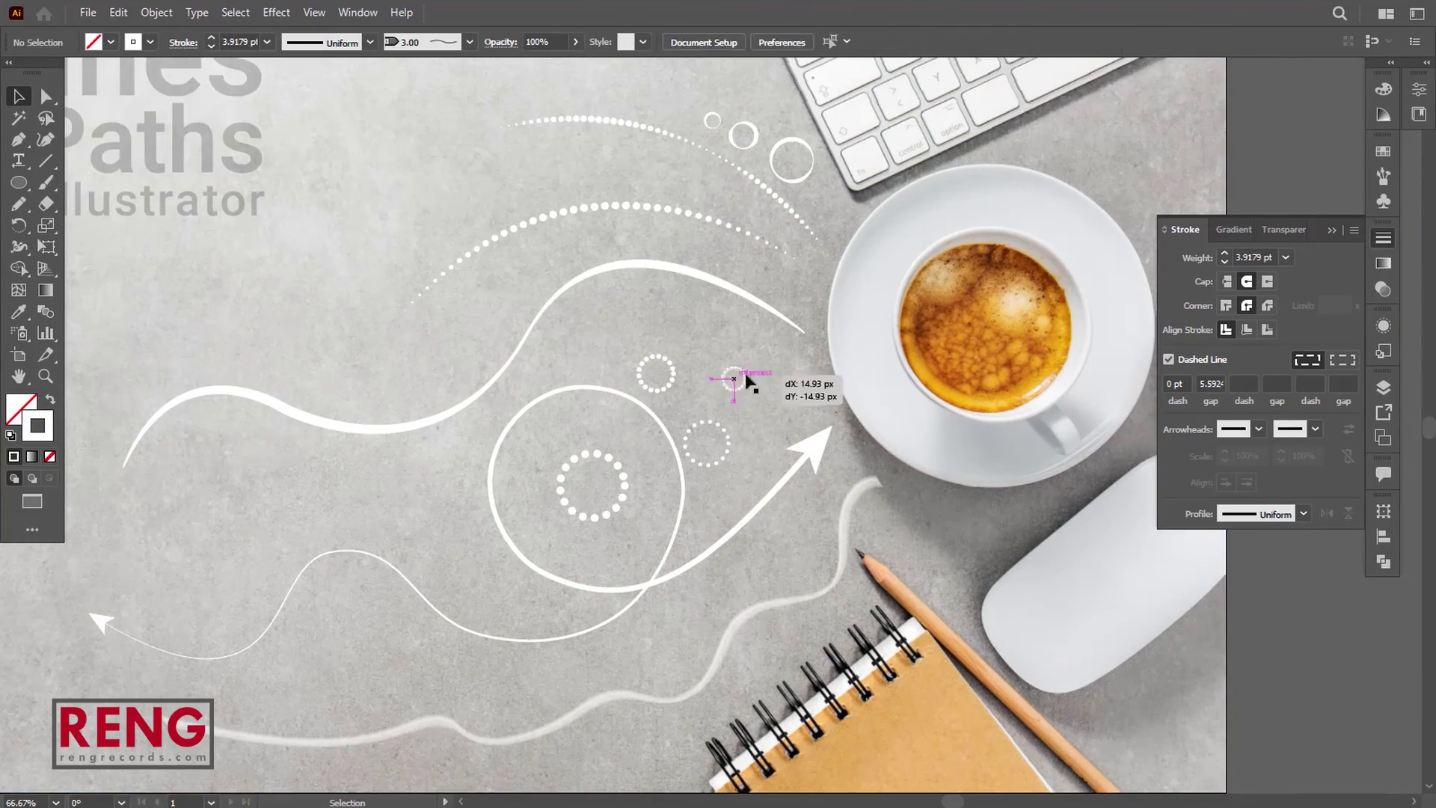
drag(743, 377, 768, 208)
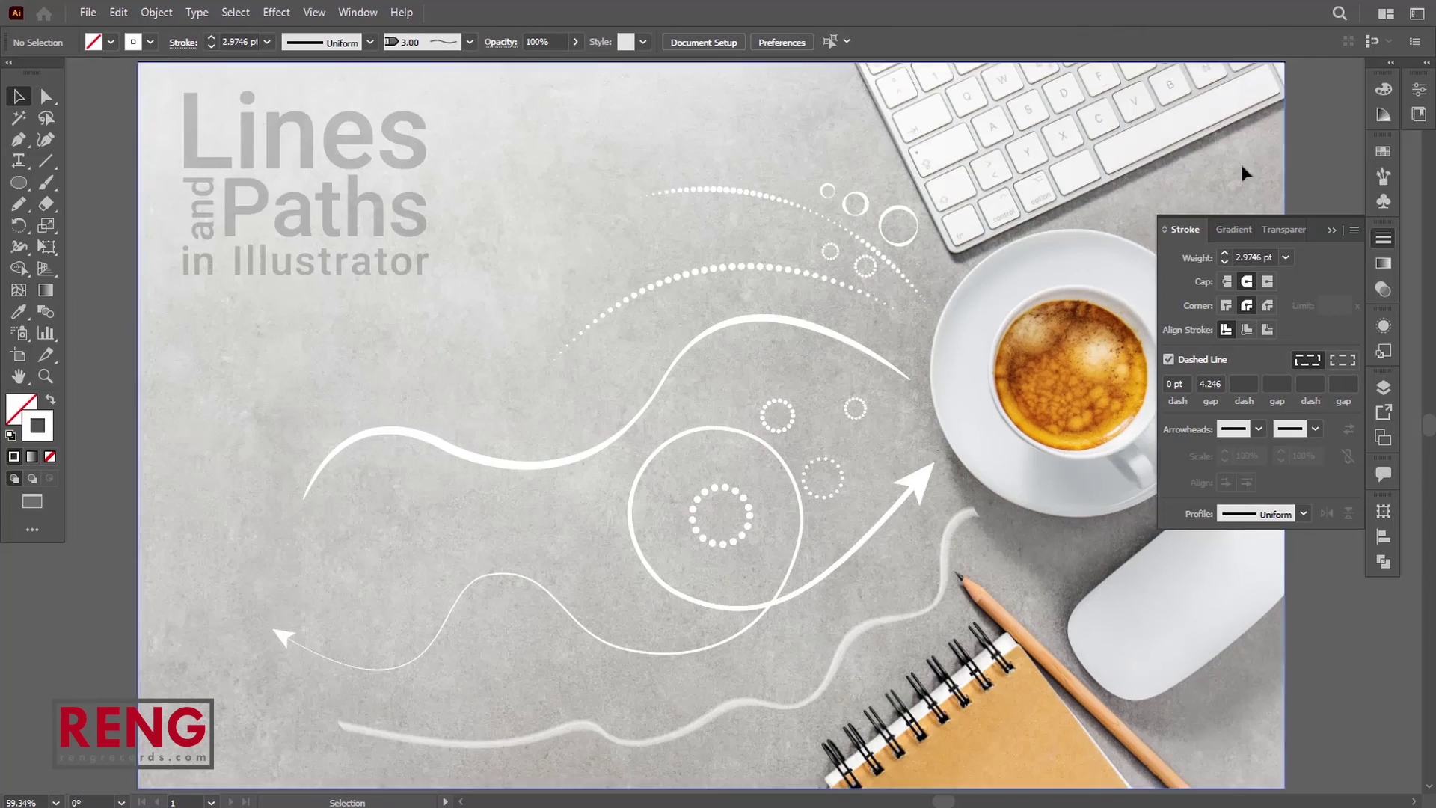
Collapse the Stroke panel and view the finished artwork in full-screen mode, fitted to the window
click(1331, 230)
key(f)
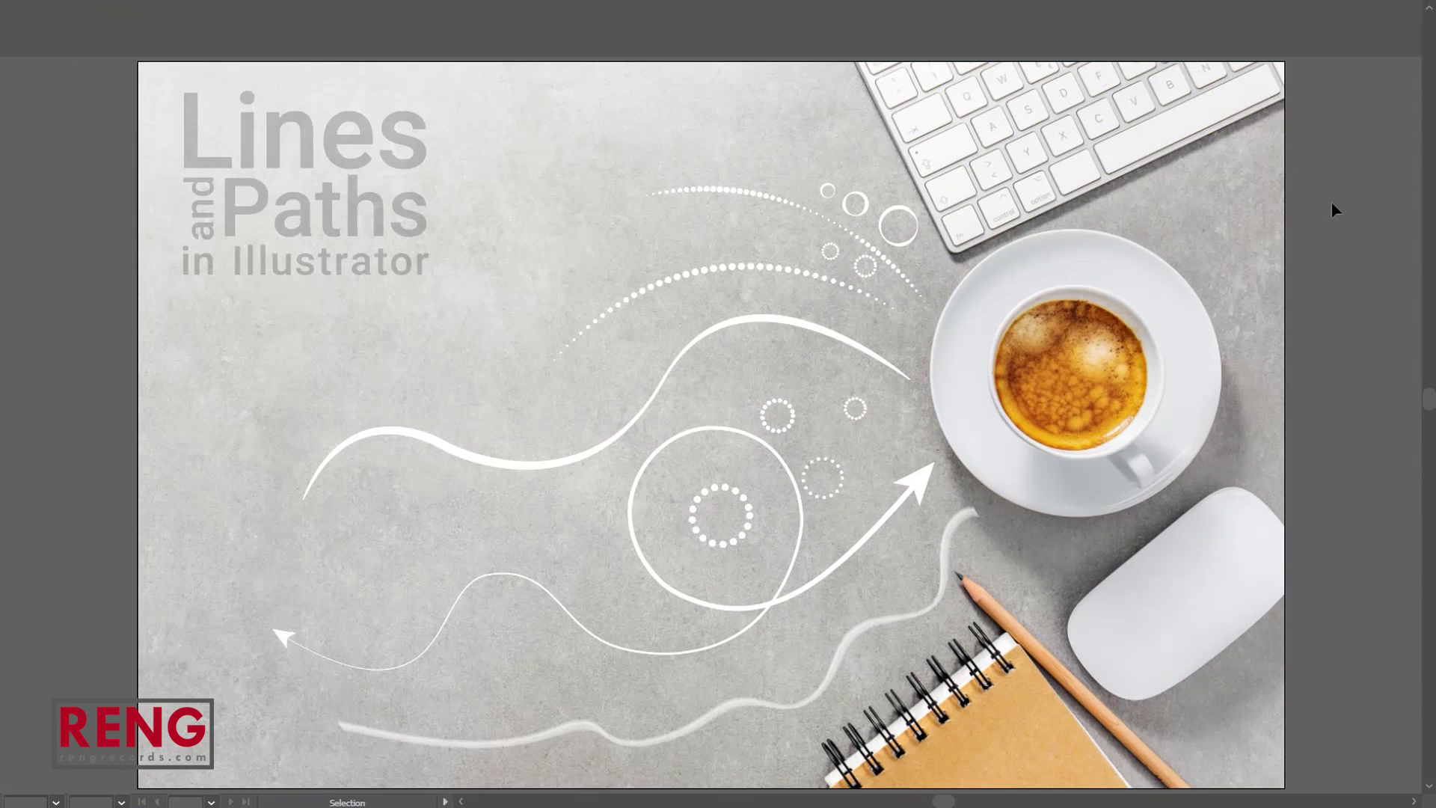
key(ctrl+0)
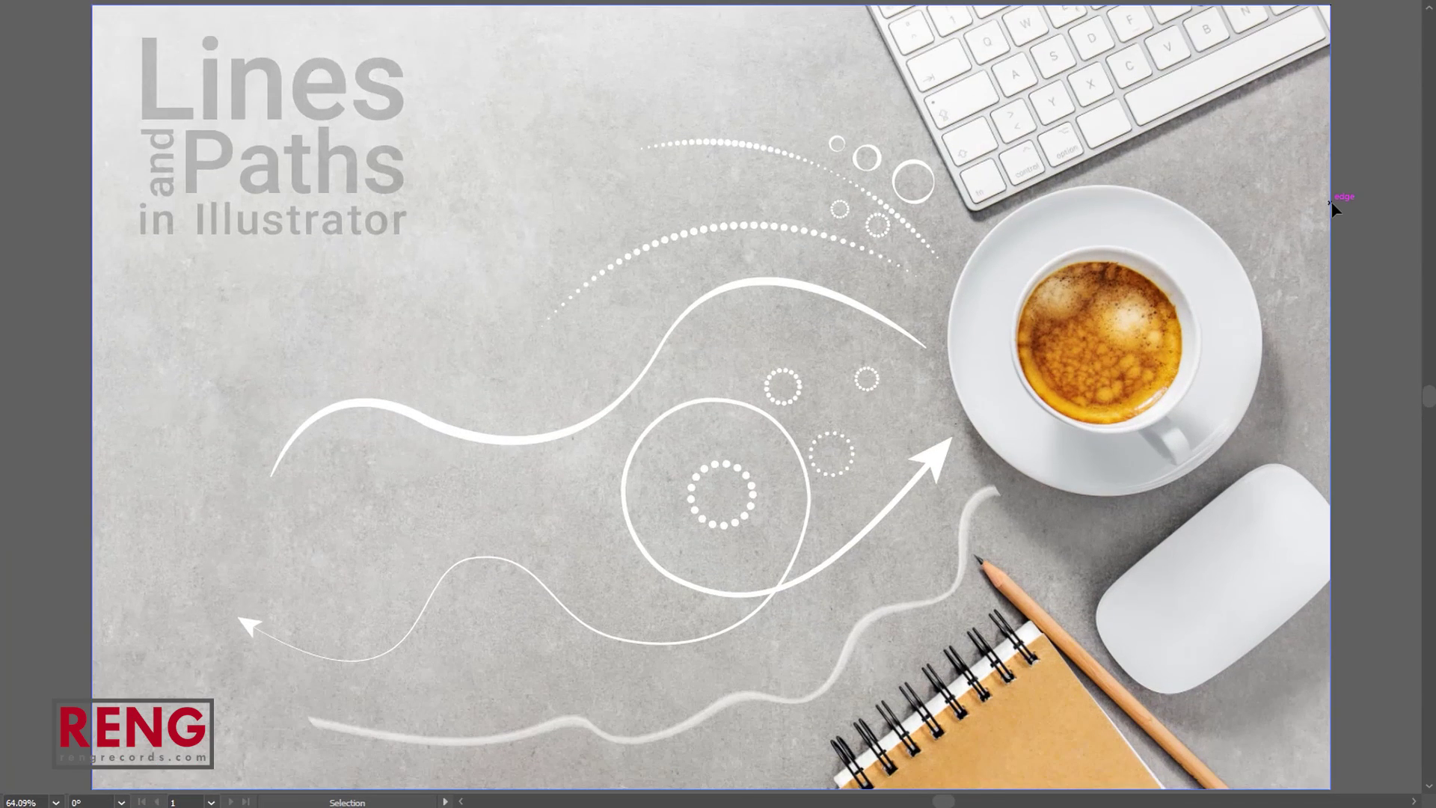